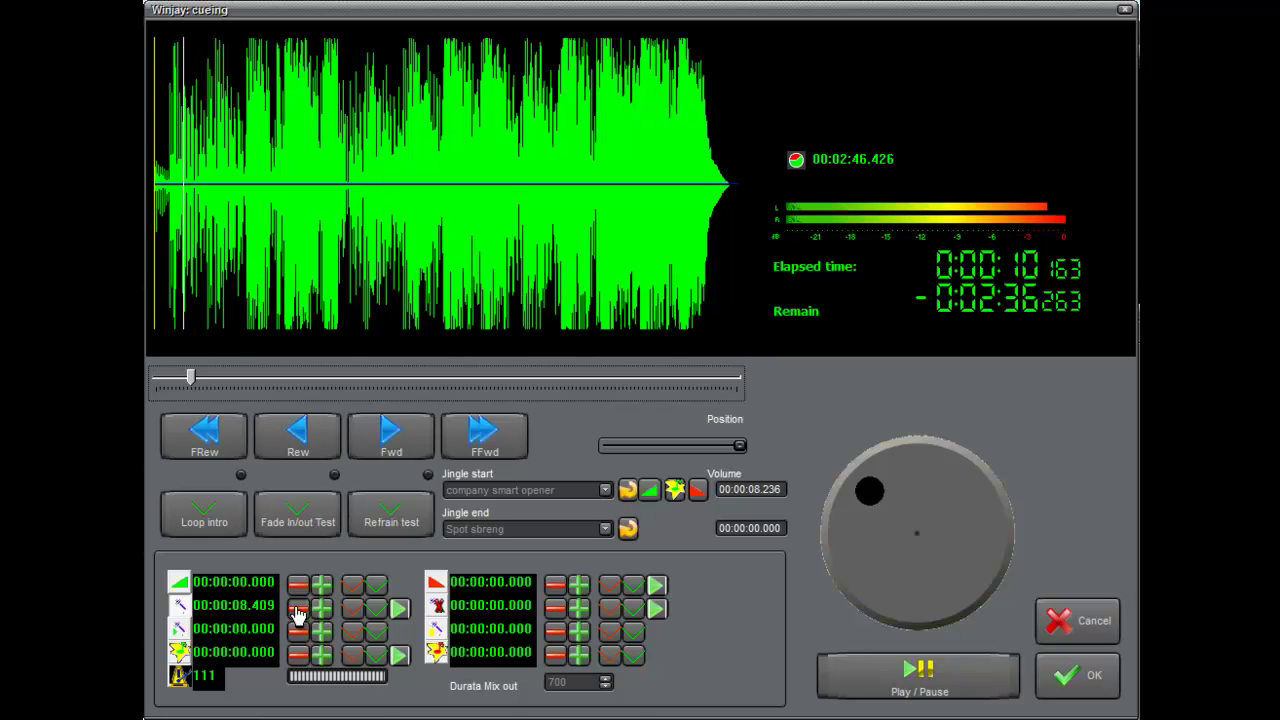
Fine-tune the intro marker to 00:00:08.169 and play the track from that point
{"action": "left_click", "coordinate": [298, 612]}
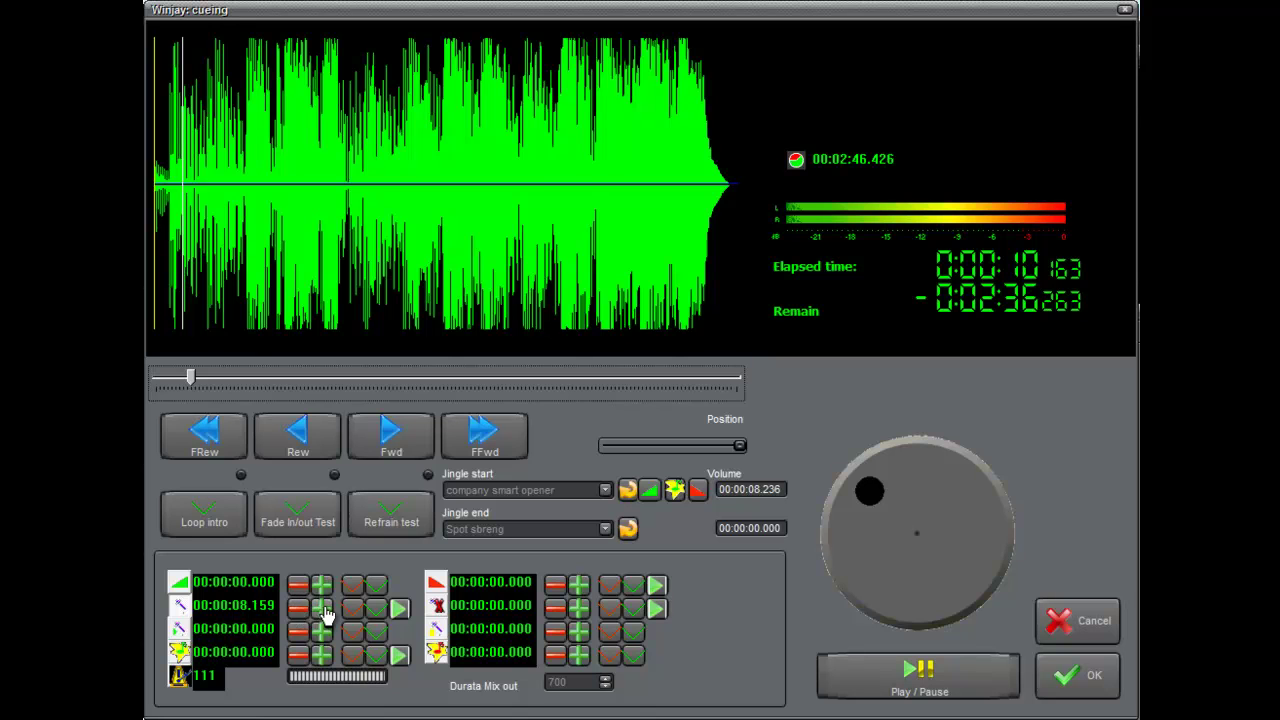
{"action": "left_click", "coordinate": [397, 610]}
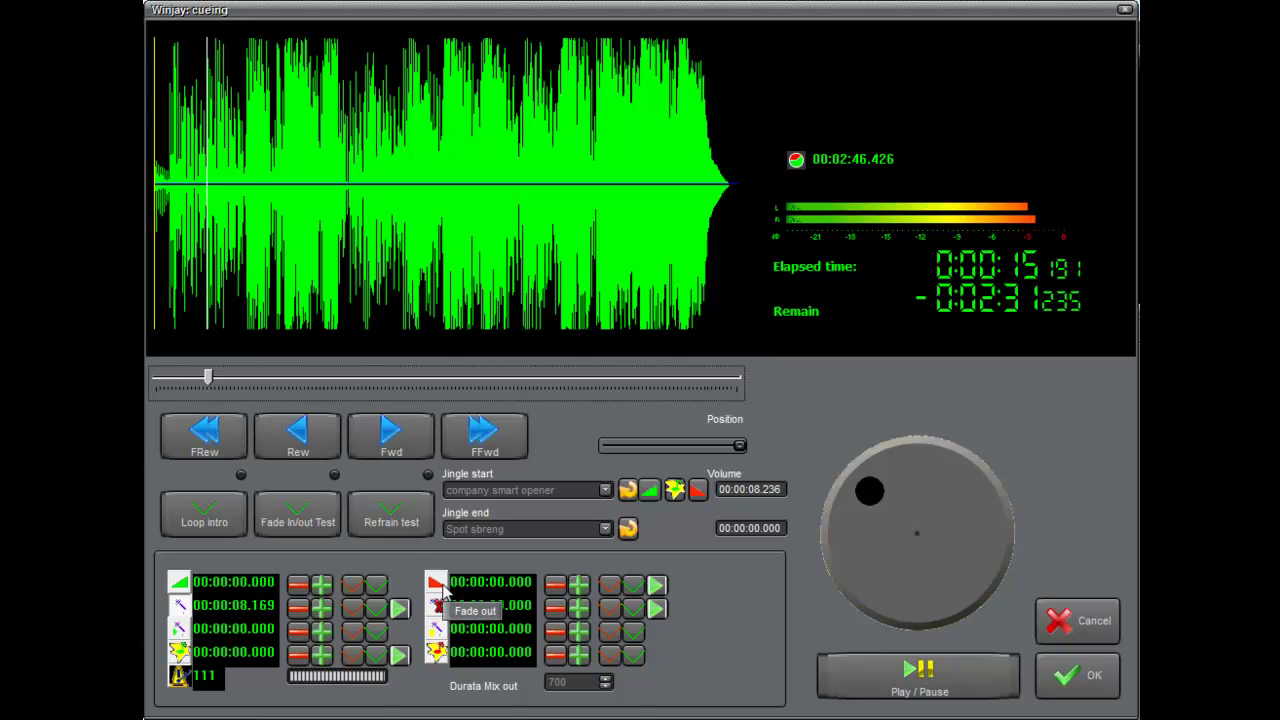
Mark the fade-out point near the end of the track and fine-tune it to 00:02:36.873
{"action": "left_click", "coordinate": [702, 320]}
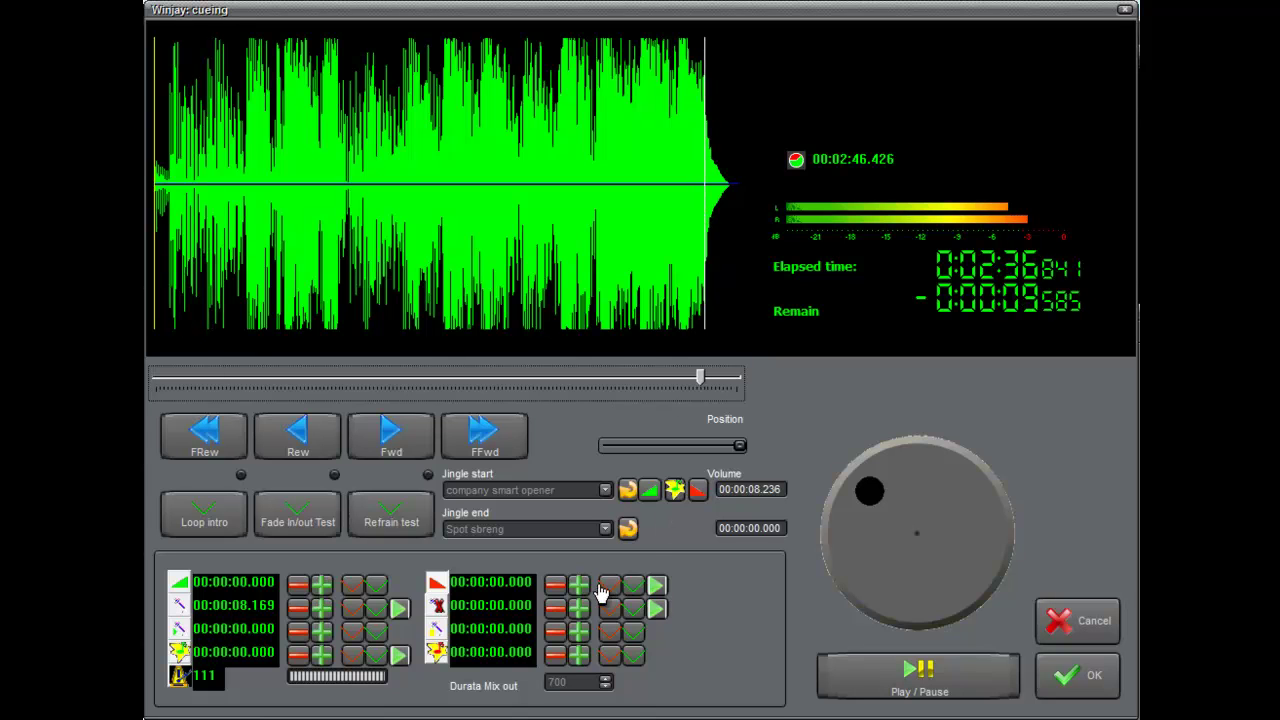
{"action": "left_click", "coordinate": [699, 200]}
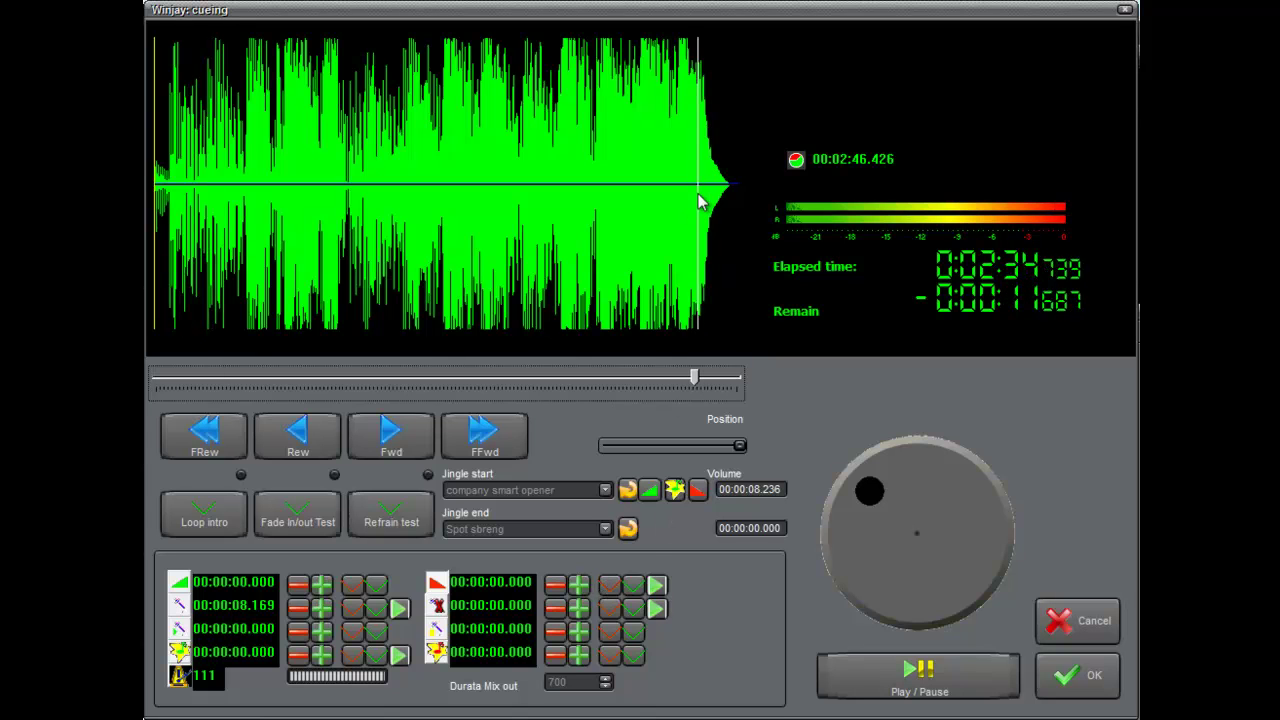
{"action": "left_click", "coordinate": [611, 588]}
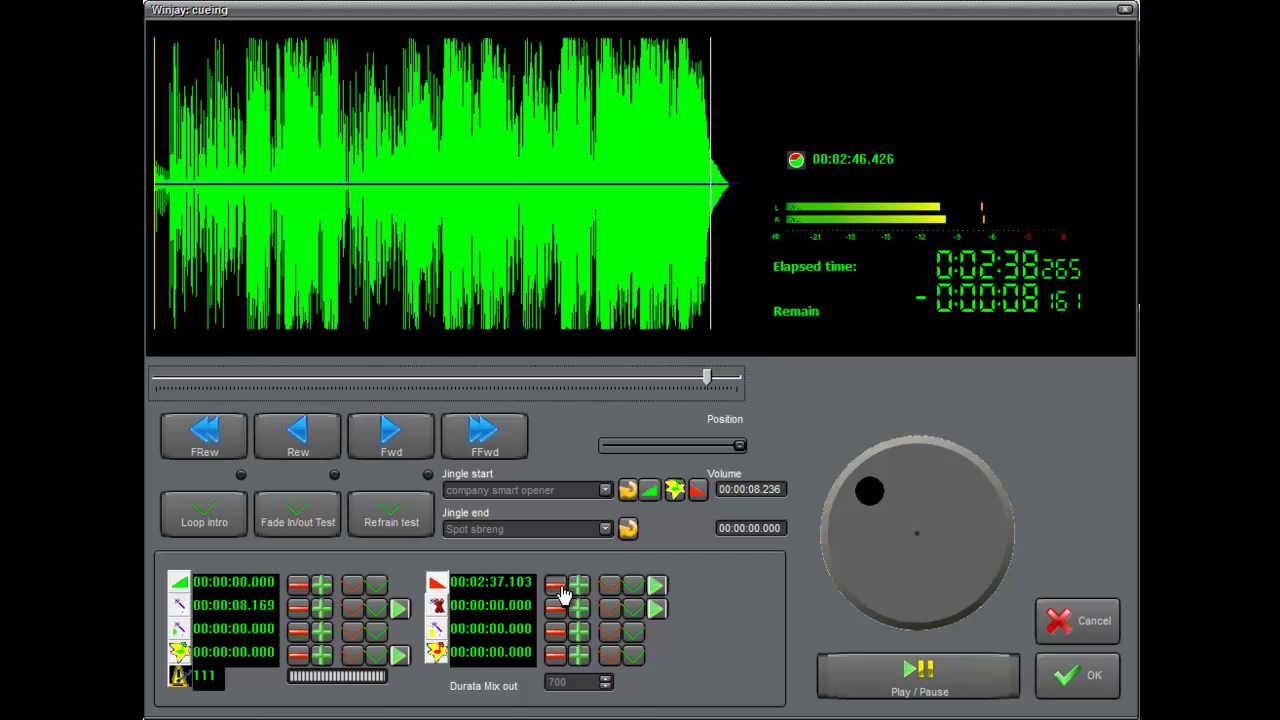
{"action": "left_click", "coordinate": [561, 588]}
{"action": "left_click", "coordinate": [561, 588]}
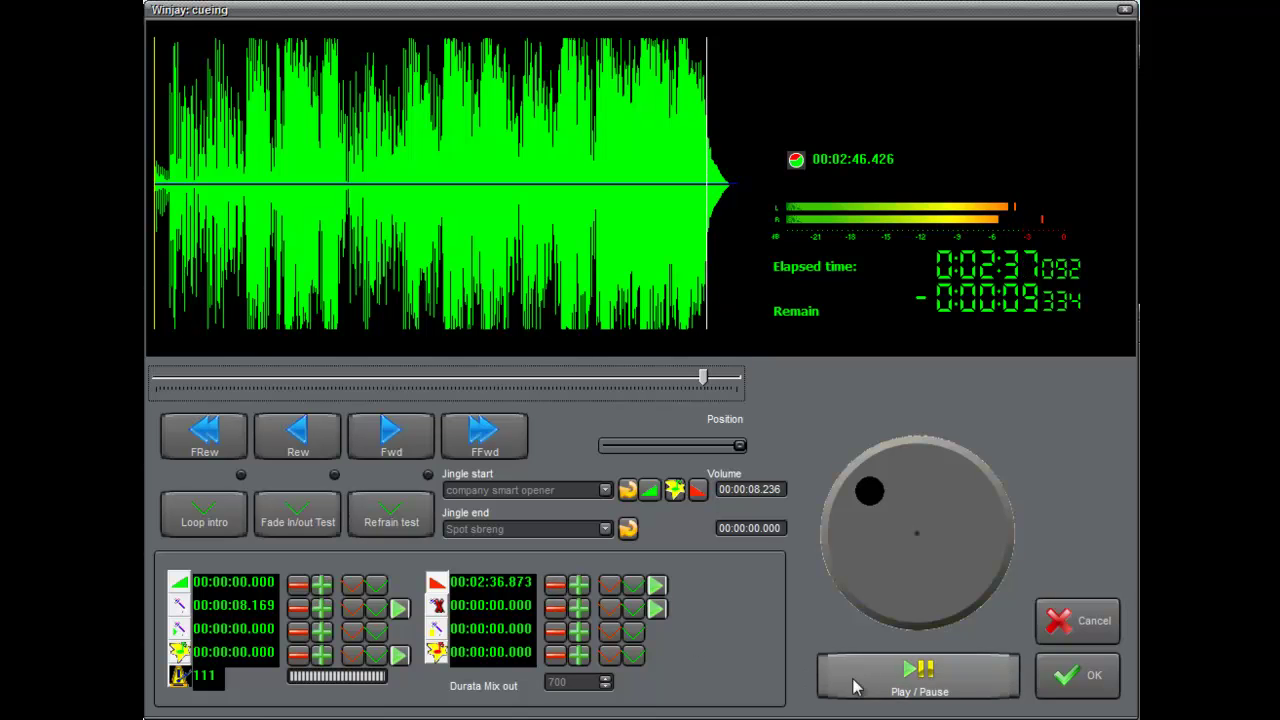
Locate the refrain around the middle of the track and set its start marker to 00:01:20.988
{"action": "left_click", "coordinate": [469, 237]}
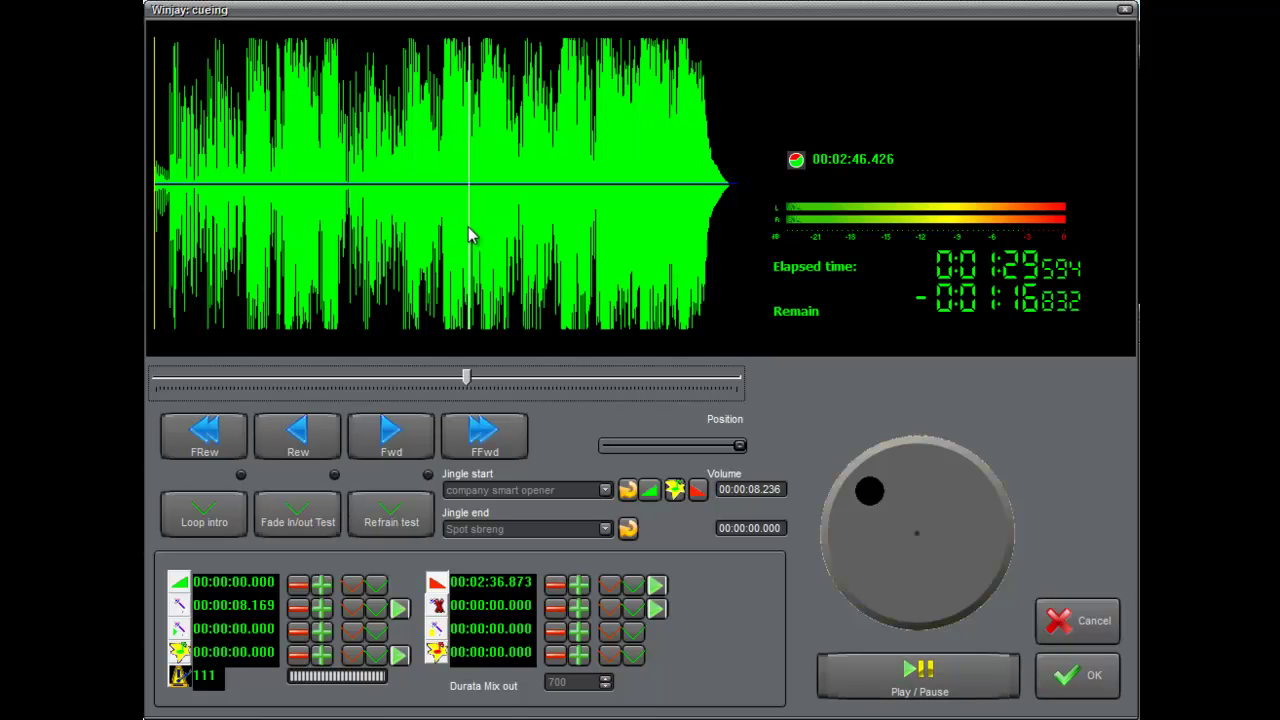
{"action": "left_click", "coordinate": [456, 235]}
{"action": "left_click", "coordinate": [435, 237]}
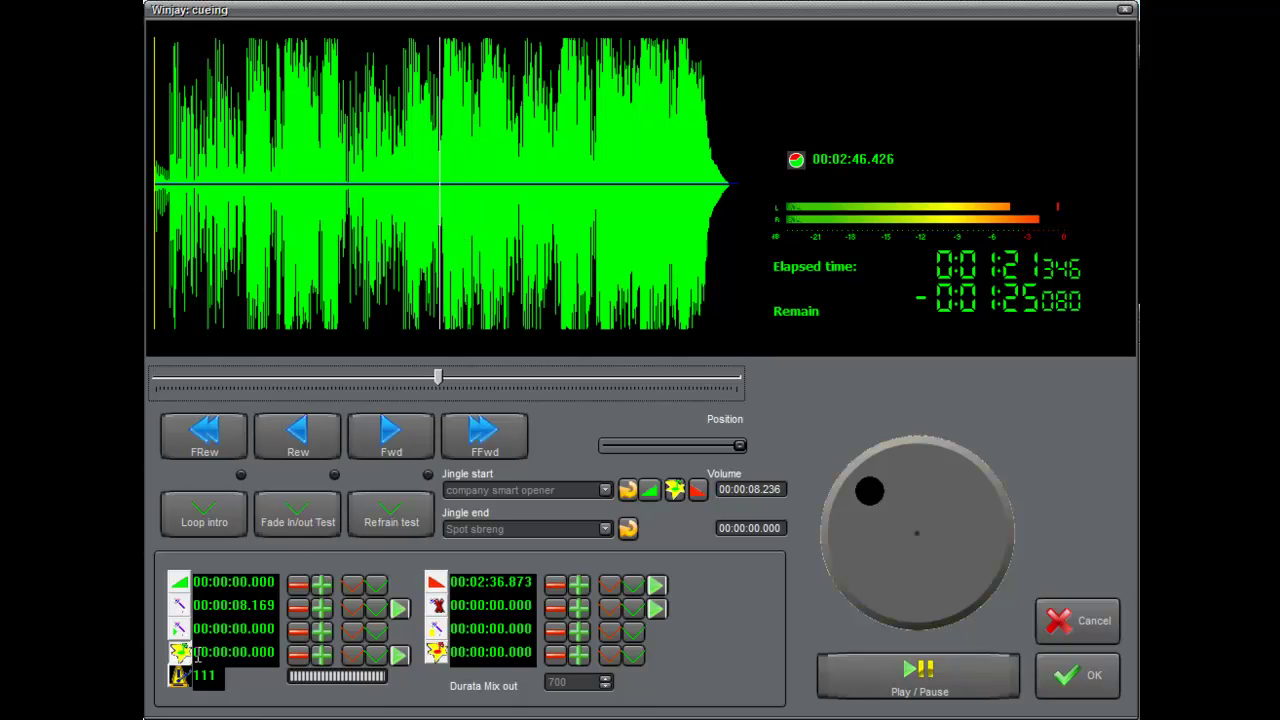
{"action": "left_click", "coordinate": [438, 218]}
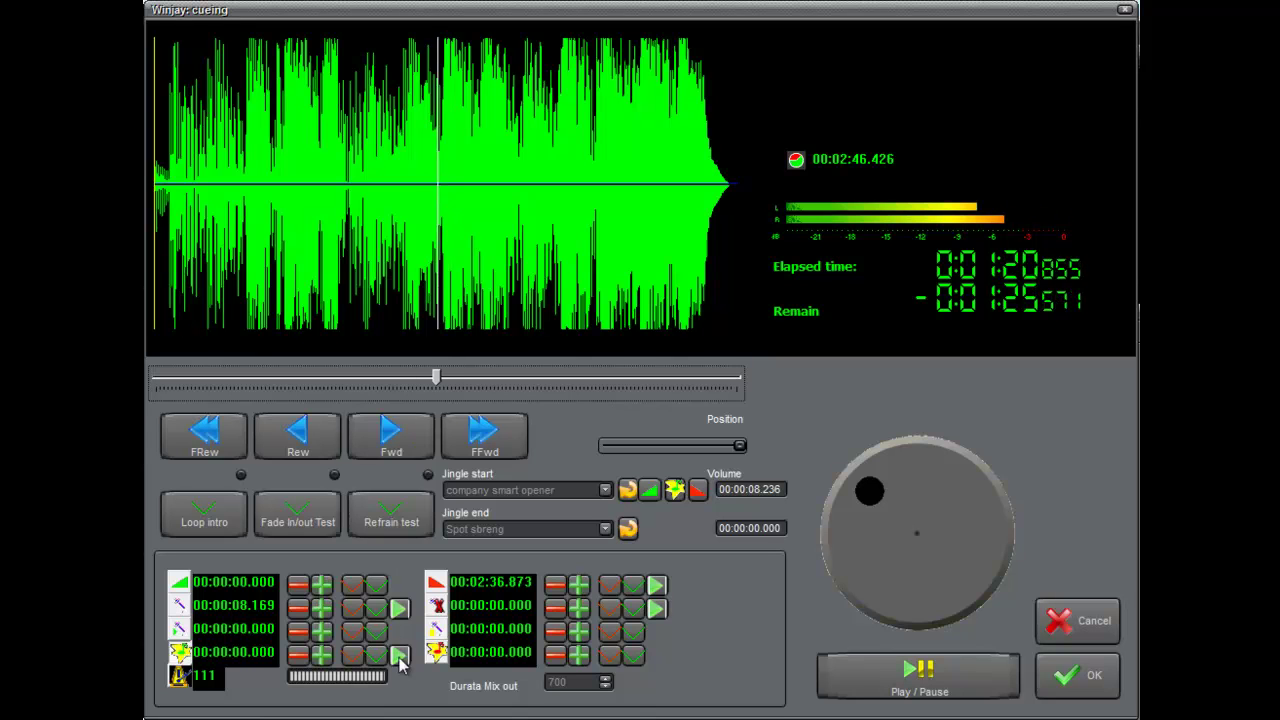
{"action": "left_click", "coordinate": [432, 218]}
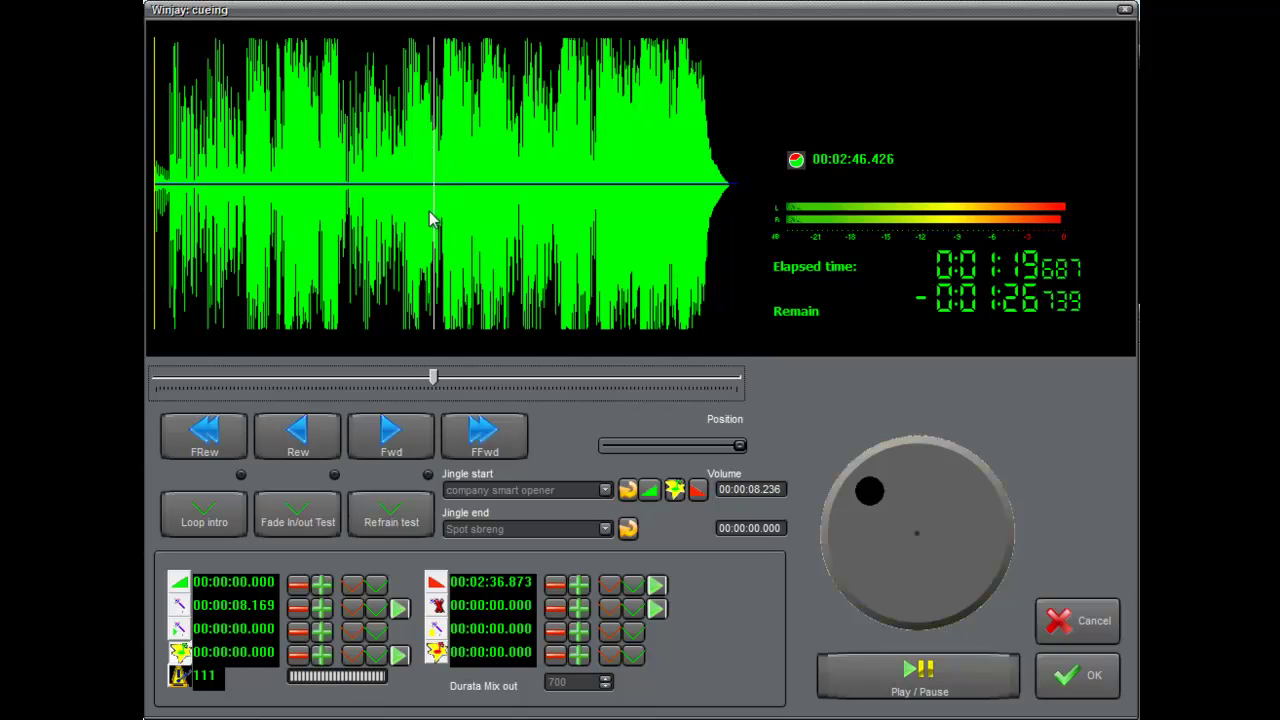
{"action": "left_click", "coordinate": [353, 655]}
{"action": "left_click", "coordinate": [298, 655]}
{"action": "left_click", "coordinate": [298, 655]}
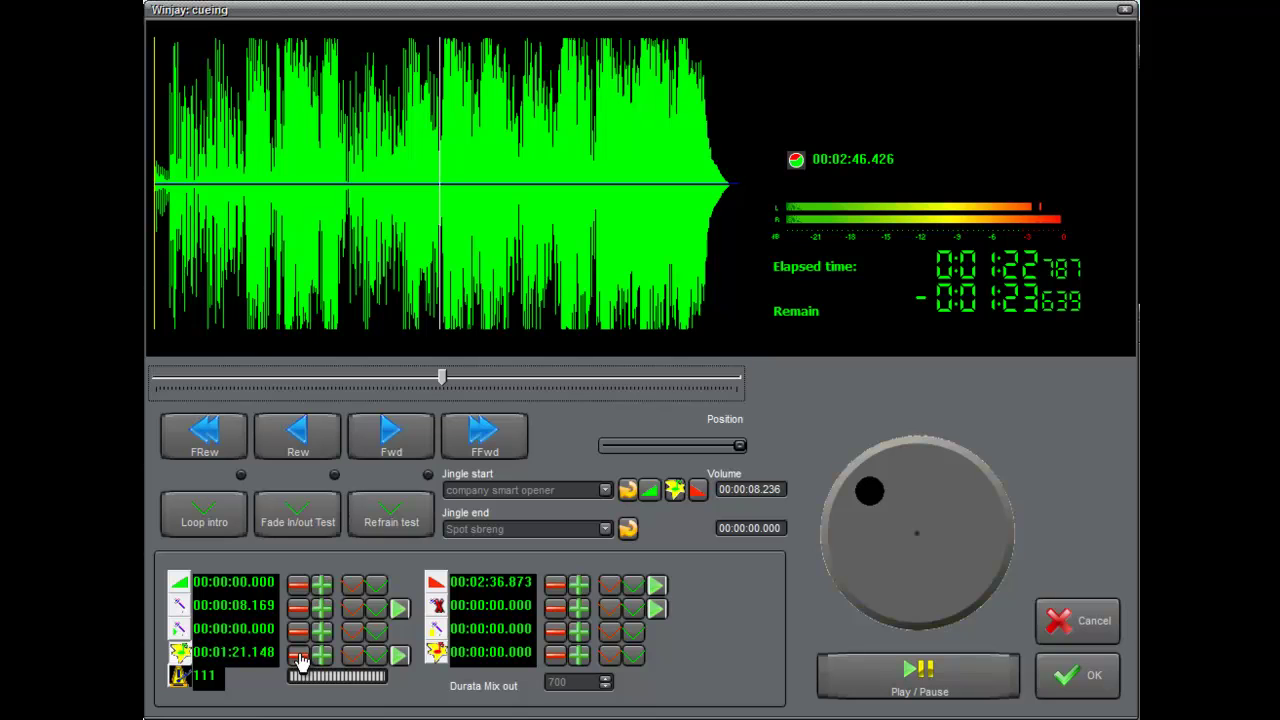
{"action": "left_click", "coordinate": [298, 655]}
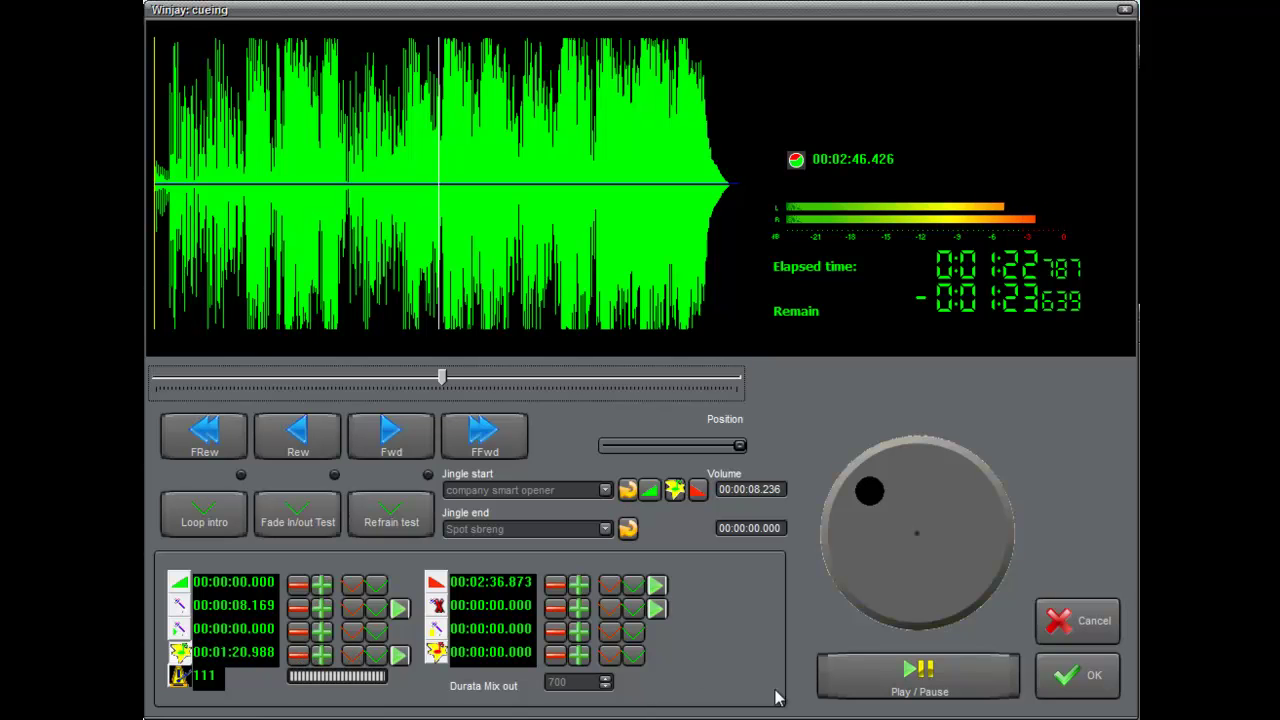
Play on through the refrain, set its end marker to 00:01:27.992 and pause playback
{"action": "left_click", "coordinate": [850, 685]}
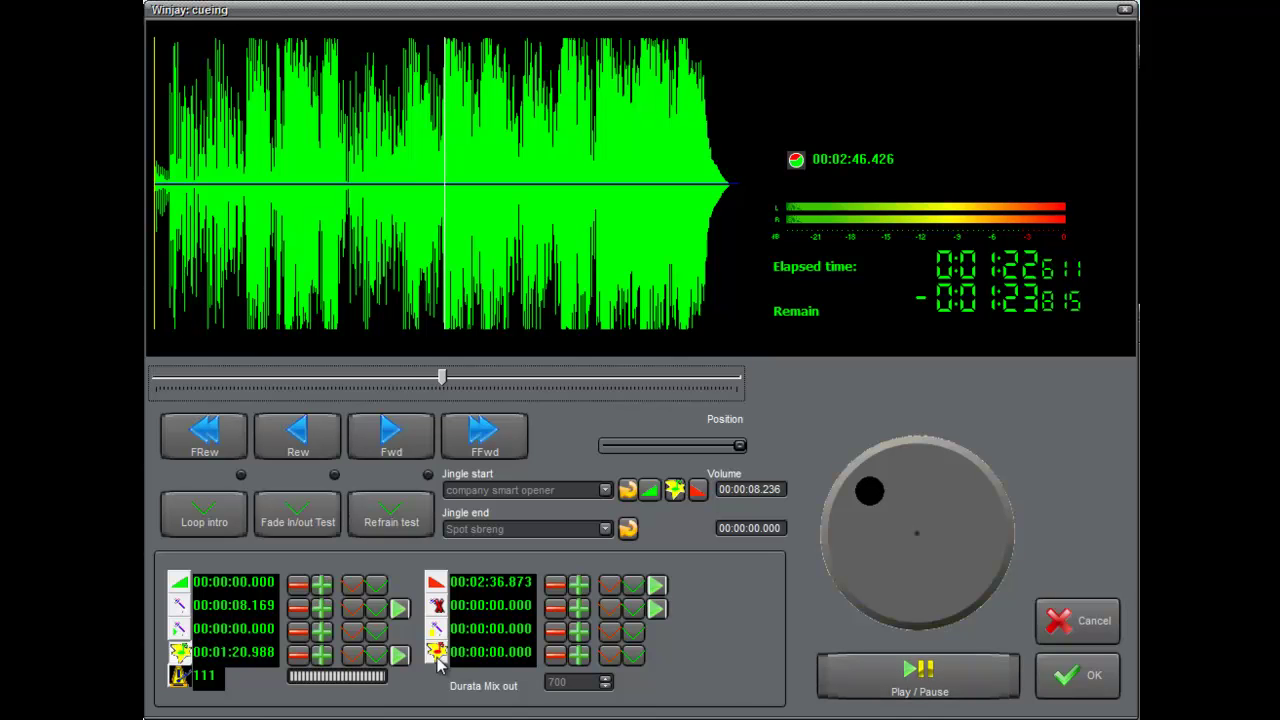
{"action": "left_click", "coordinate": [579, 655]}
{"action": "left_click", "coordinate": [555, 655]}
{"action": "left_click", "coordinate": [555, 655]}
{"action": "left_click", "coordinate": [883, 690]}
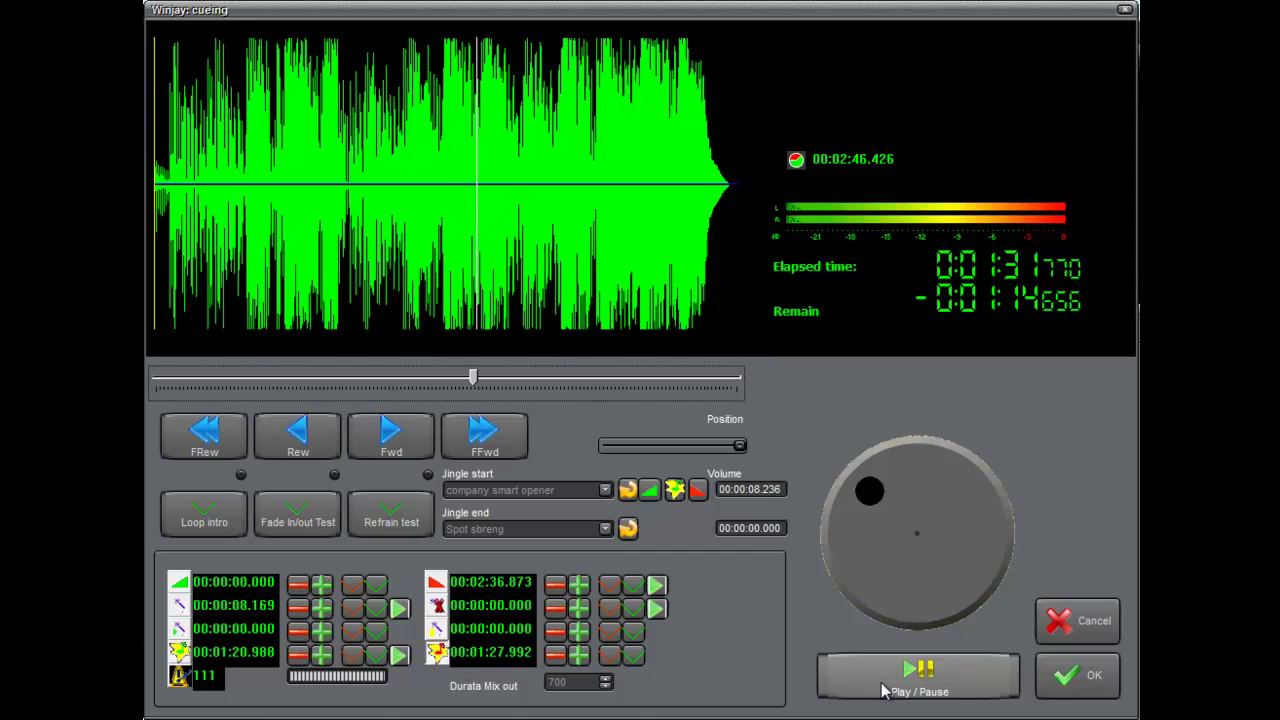
{"action": "left_click", "coordinate": [872, 690]}
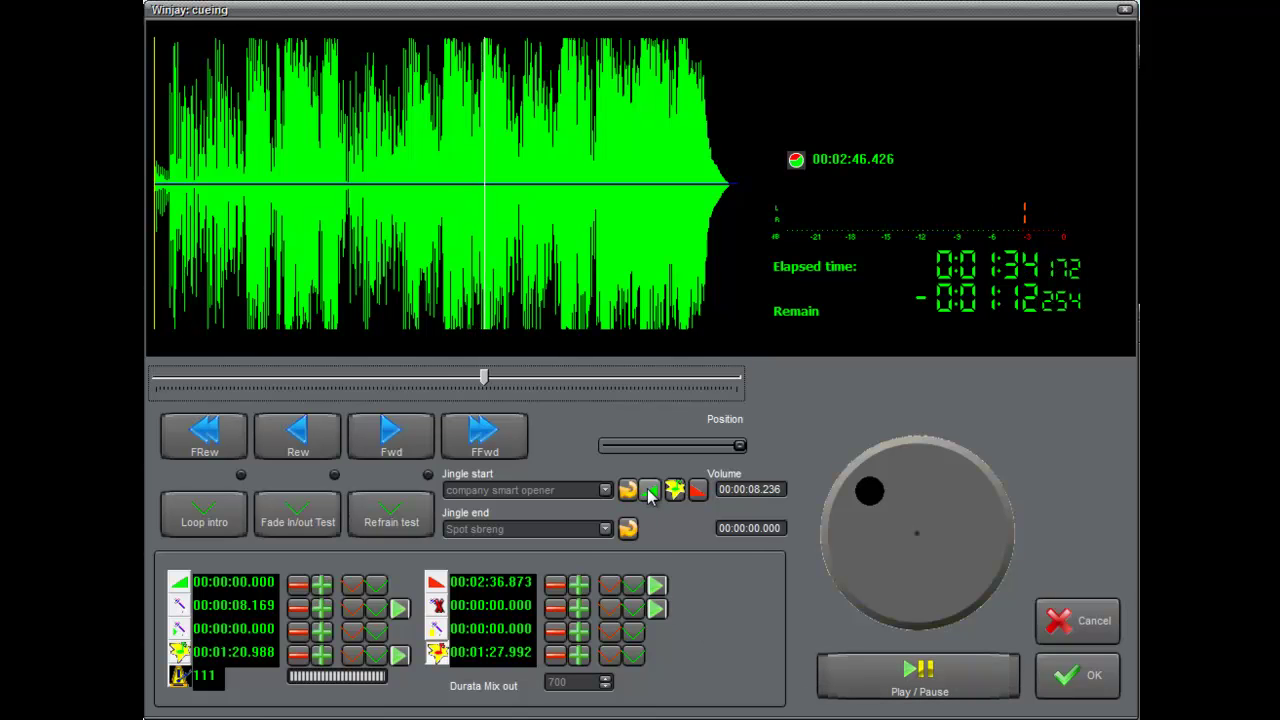
Switch to the fade in/out test and check its start and end jingle lists
{"action": "left_click", "coordinate": [605, 490]}
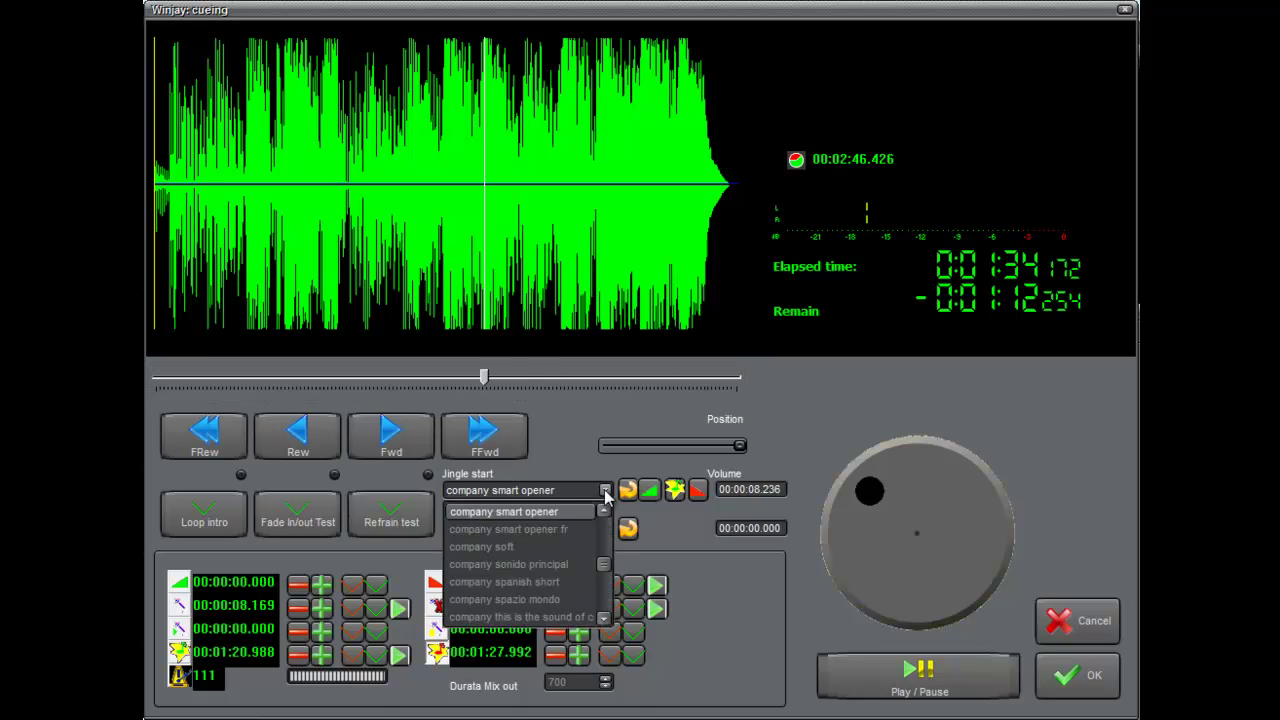
{"action": "left_click", "coordinate": [605, 494]}
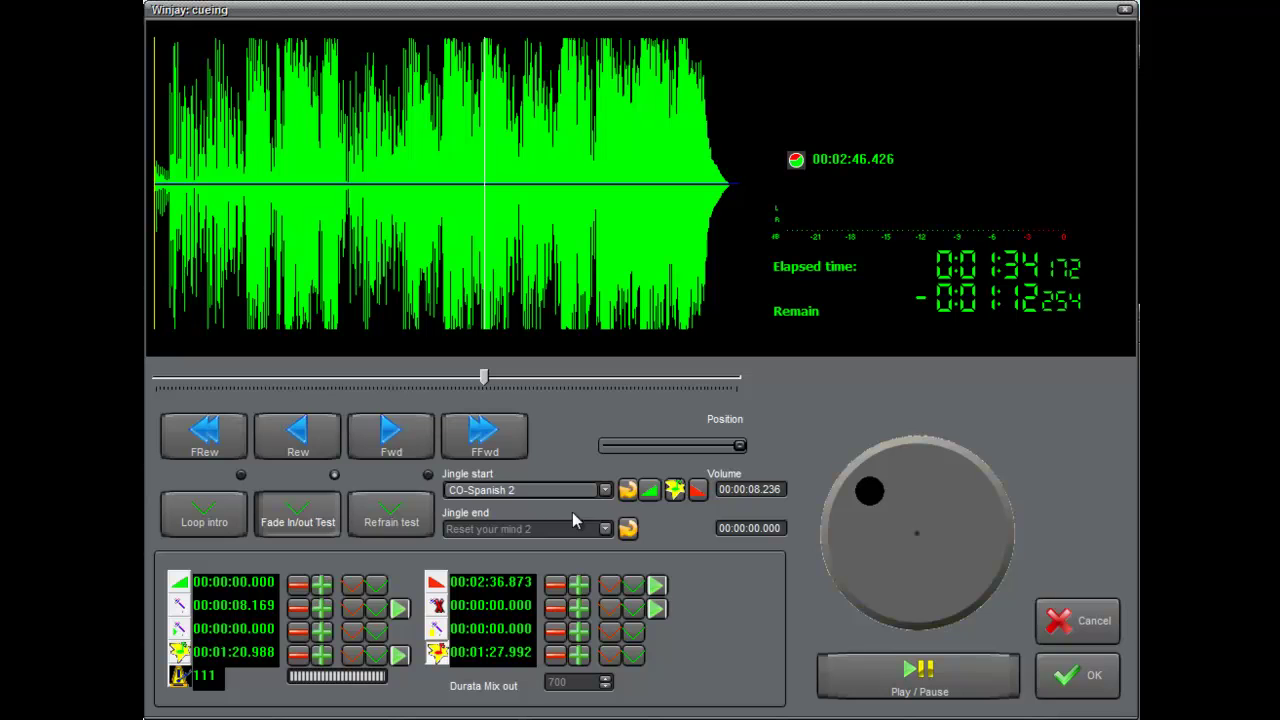
{"action": "left_click", "coordinate": [605, 490]}
{"action": "left_click", "coordinate": [605, 490]}
{"action": "left_click", "coordinate": [605, 528]}
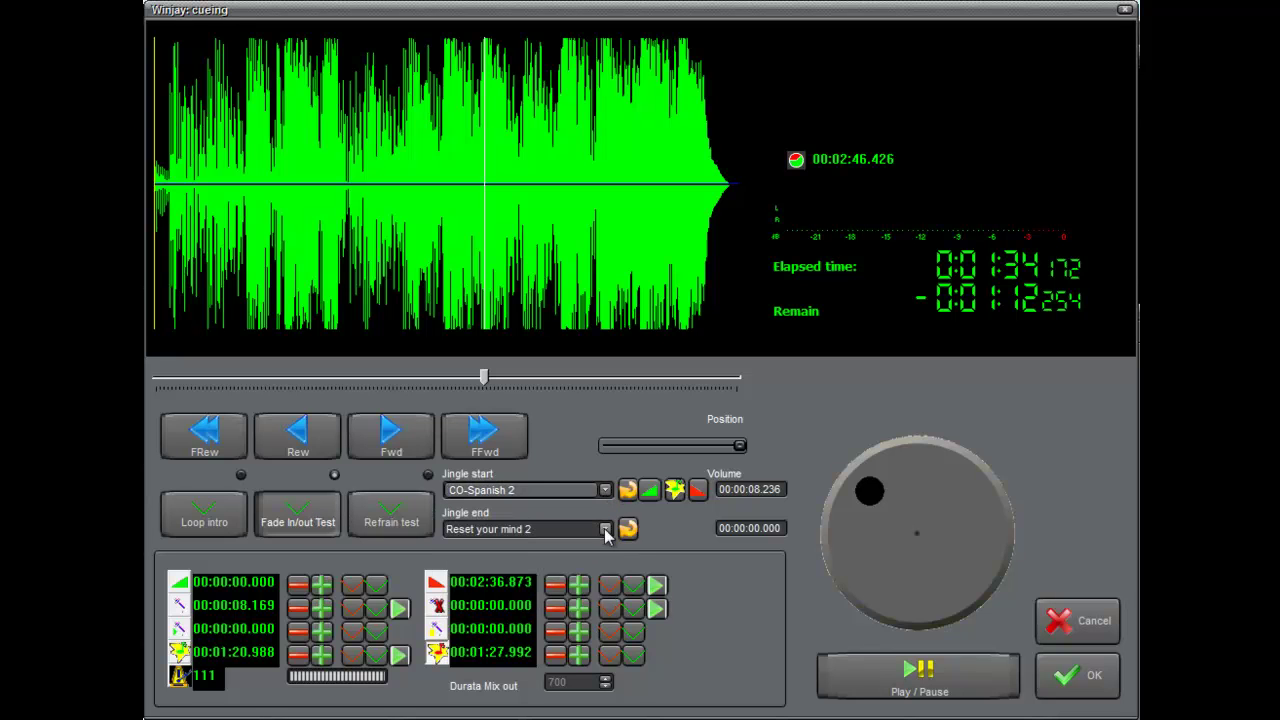
{"action": "left_click", "coordinate": [605, 530]}
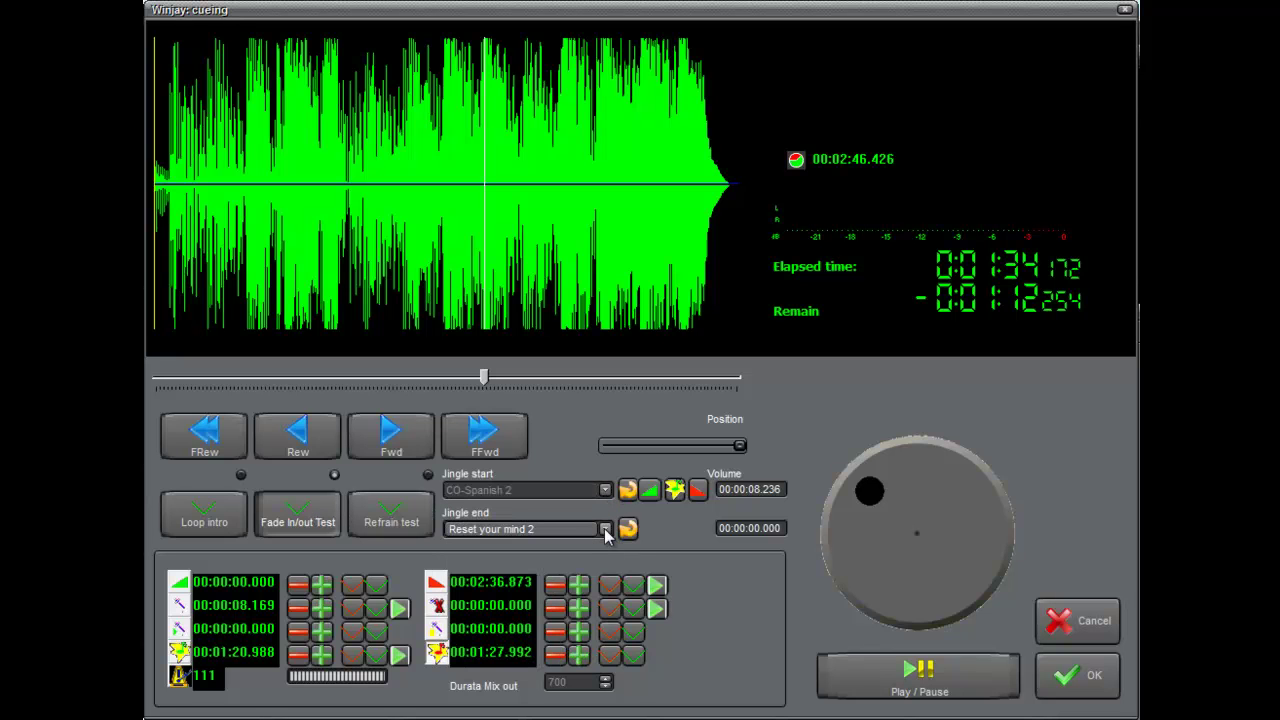
Audition the start jingle over the intro and the end jingle mix at the fade-out point
{"action": "left_click", "coordinate": [650, 490]}
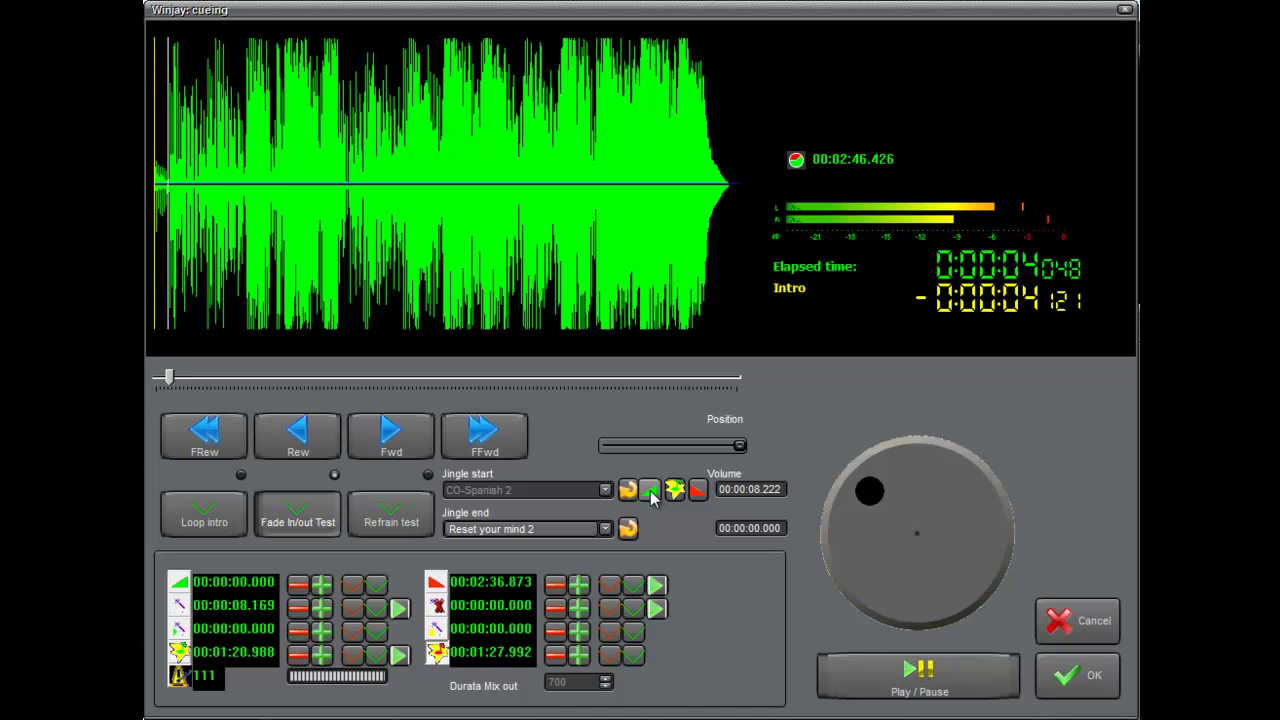
{"action": "left_click", "coordinate": [699, 493]}
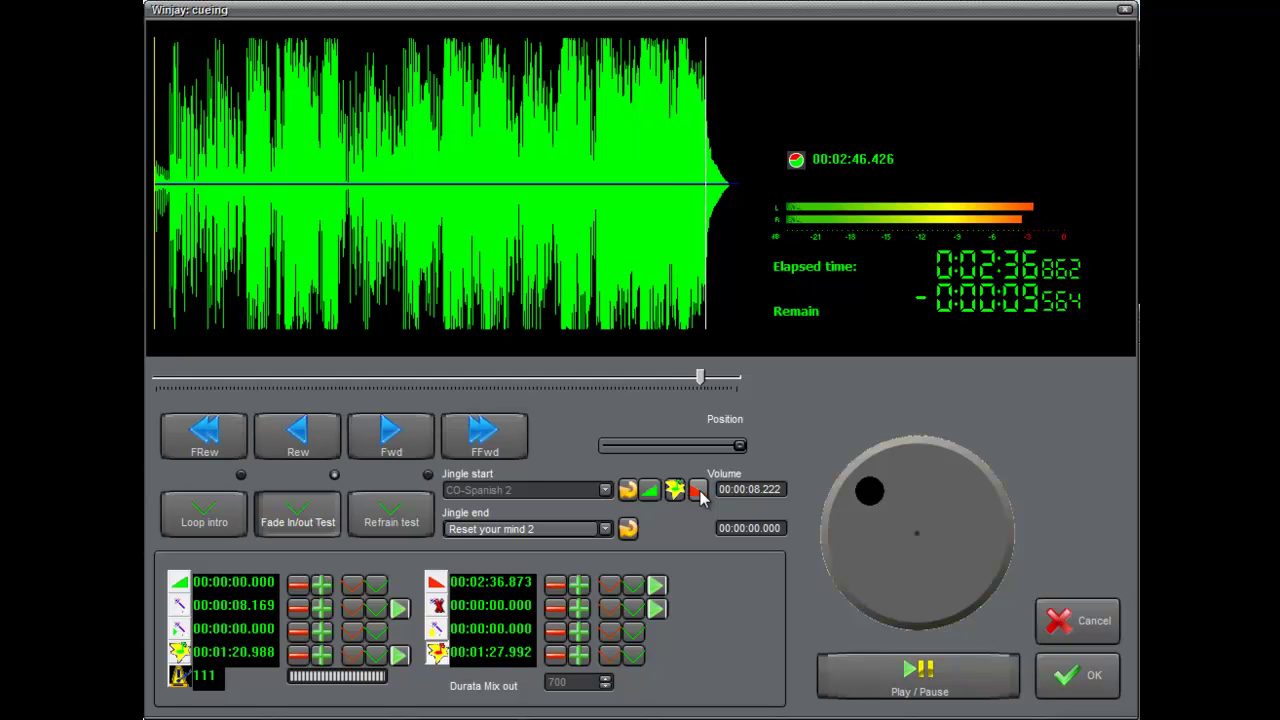
{"action": "left_click", "coordinate": [699, 493]}
Move the fade-out marker to 00:02:36.603 and audition the end jingle mix
{"action": "left_click", "coordinate": [555, 586]}
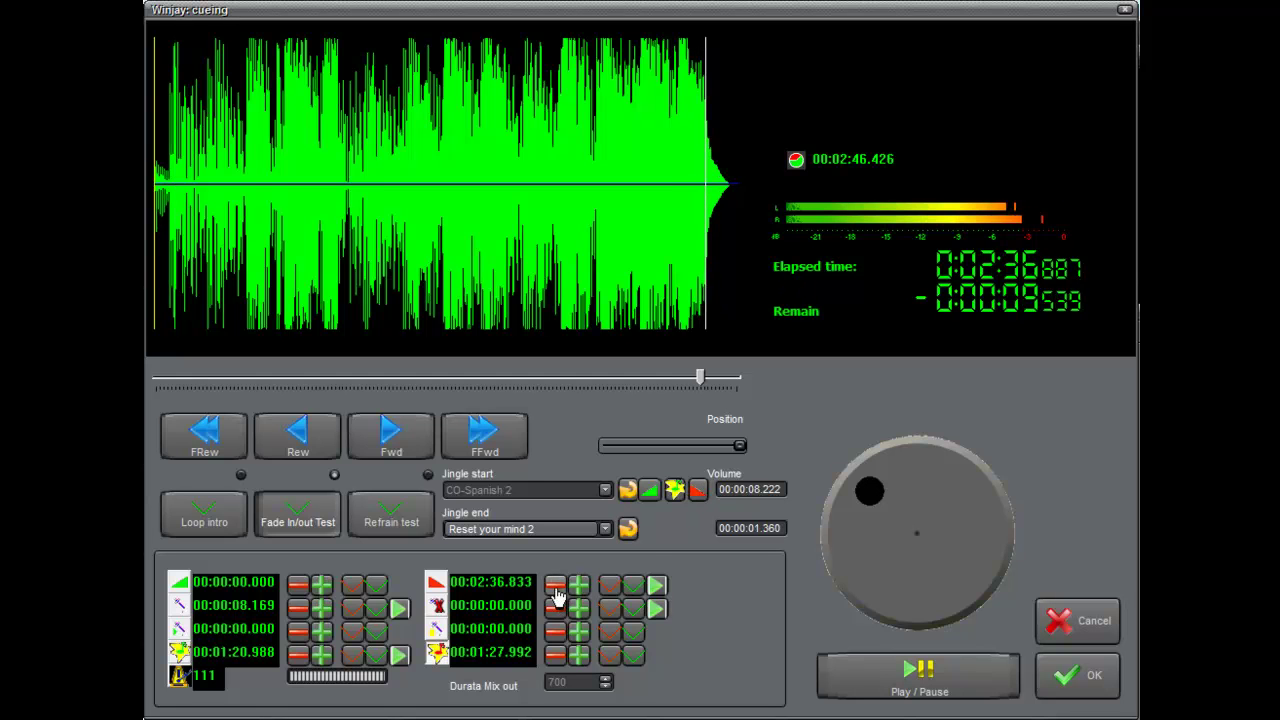
{"action": "left_click", "coordinate": [556, 586]}
{"action": "left_click", "coordinate": [556, 586]}
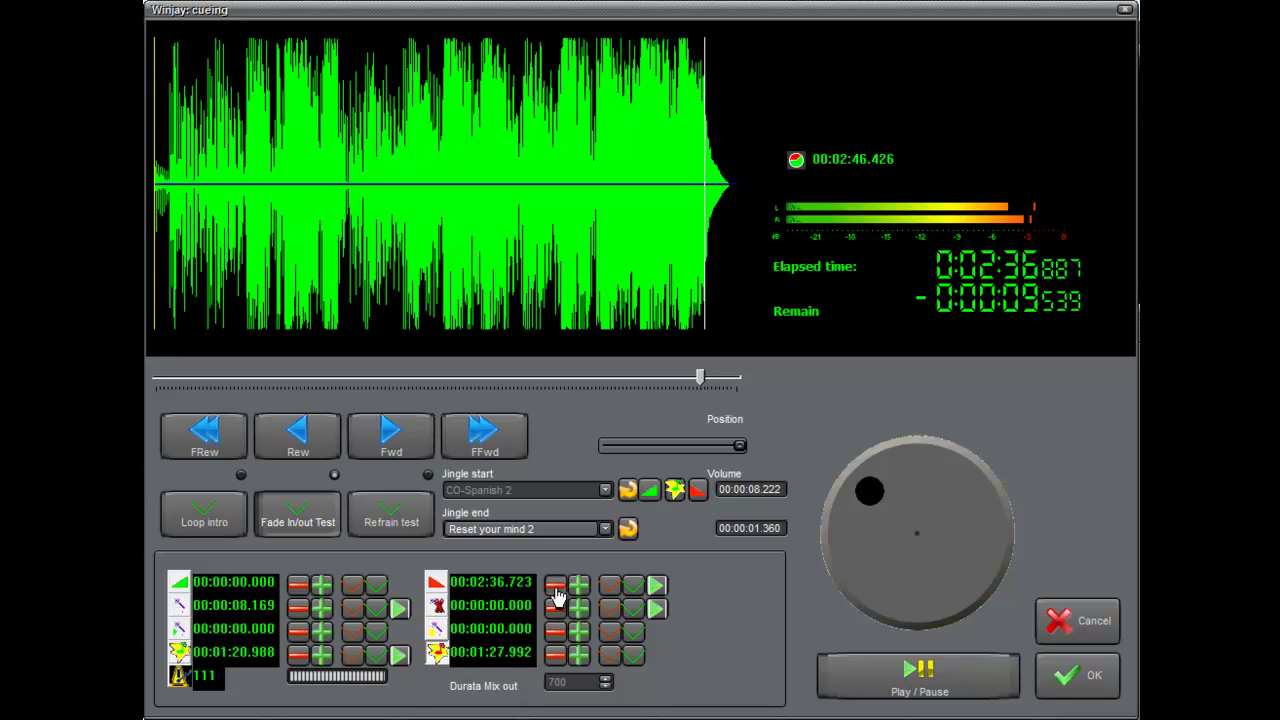
{"action": "left_click", "coordinate": [556, 586]}
{"action": "left_click", "coordinate": [699, 493]}
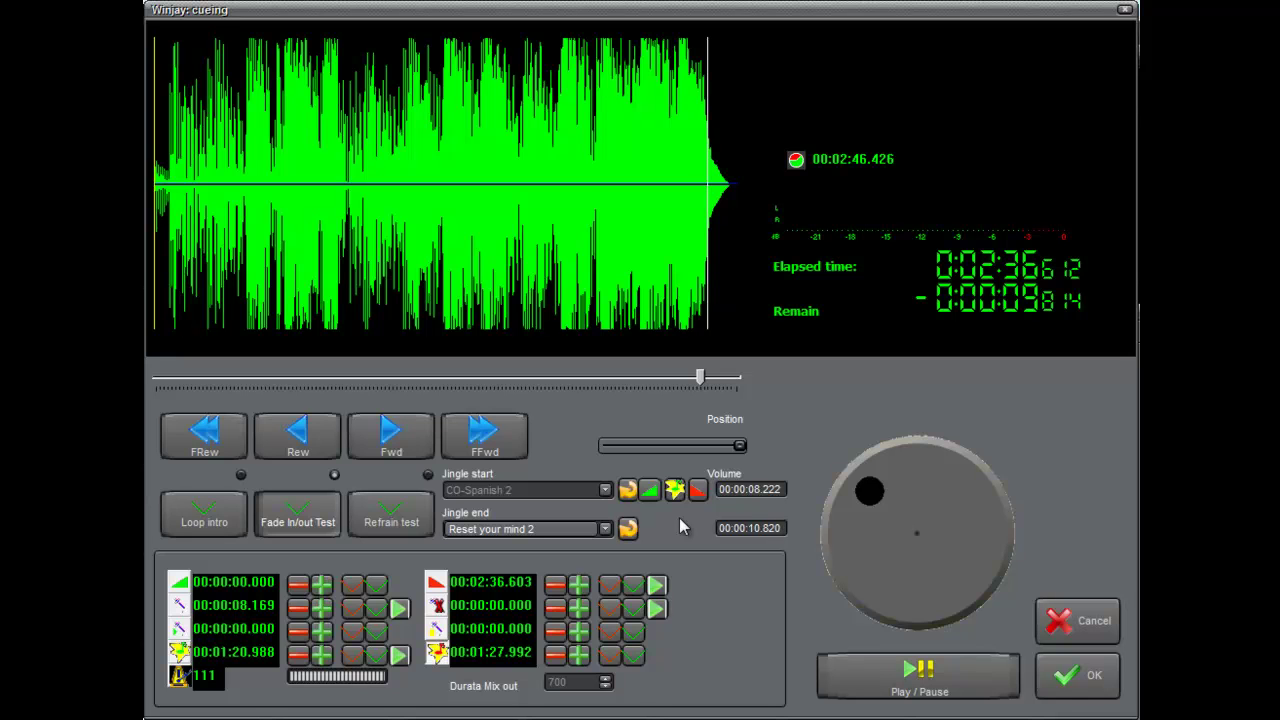
Audition the refrain with its jingles, move the refrain start marker to 00:01:20.708 and audition it again
{"action": "left_click", "coordinate": [676, 490]}
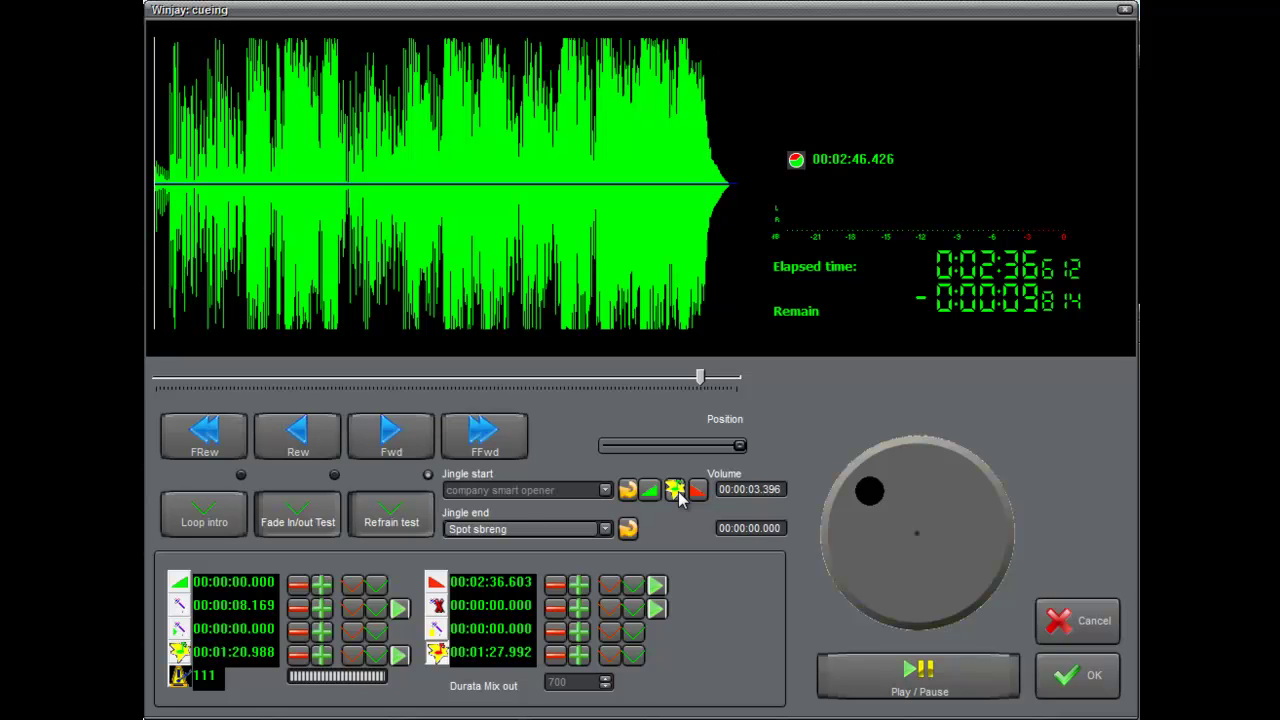
{"action": "left_click", "coordinate": [676, 491]}
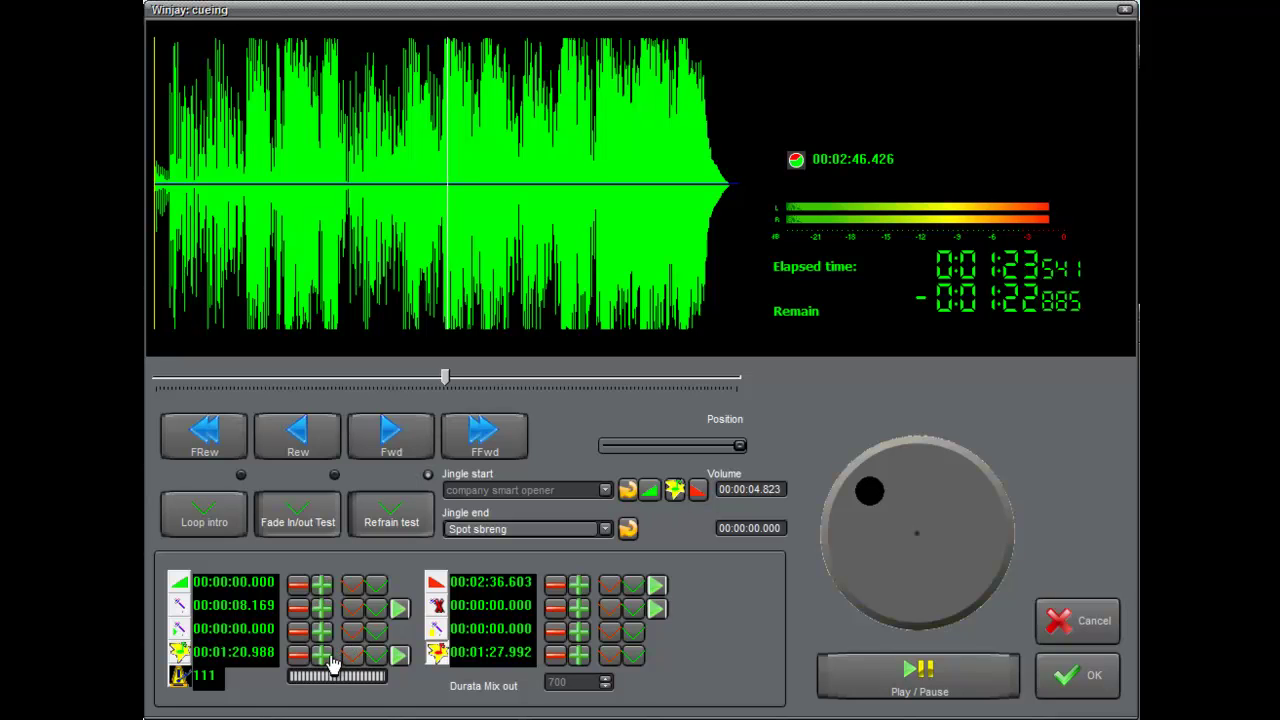
{"action": "left_click", "coordinate": [298, 654]}
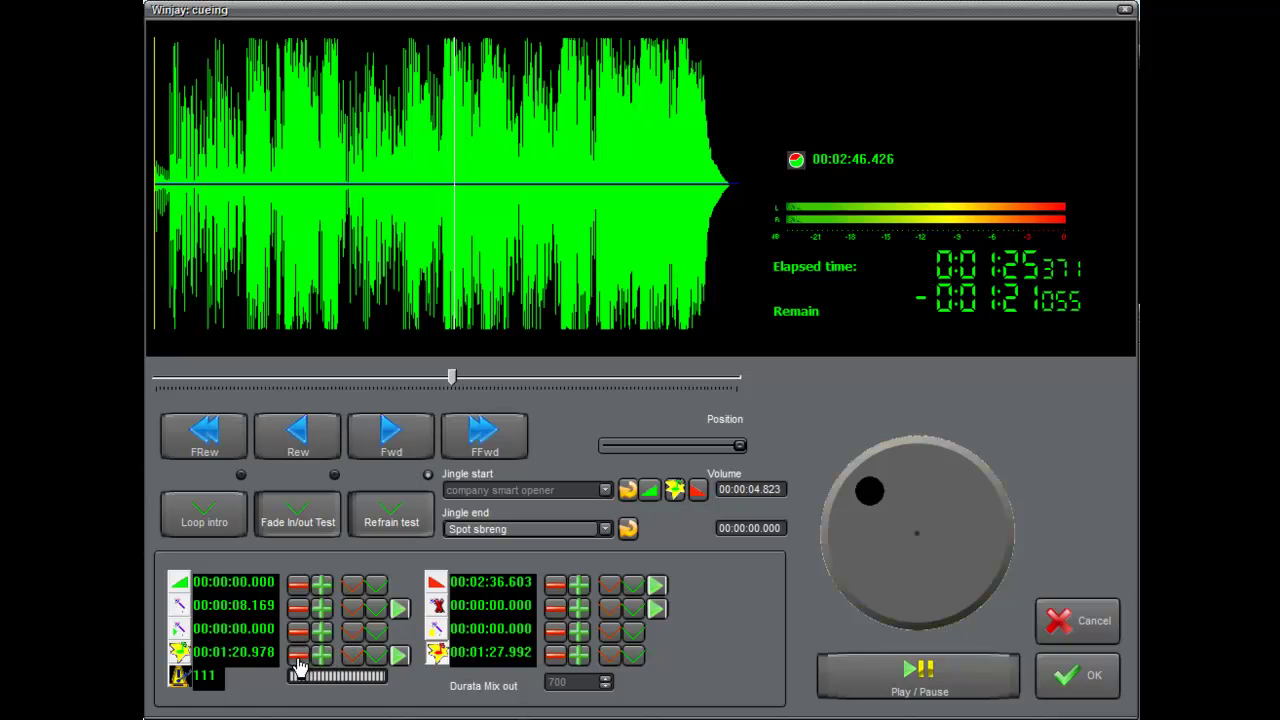
{"action": "left_click", "coordinate": [298, 654]}
{"action": "left_click", "coordinate": [298, 656]}
{"action": "left_click", "coordinate": [298, 656]}
{"action": "left_click", "coordinate": [298, 654]}
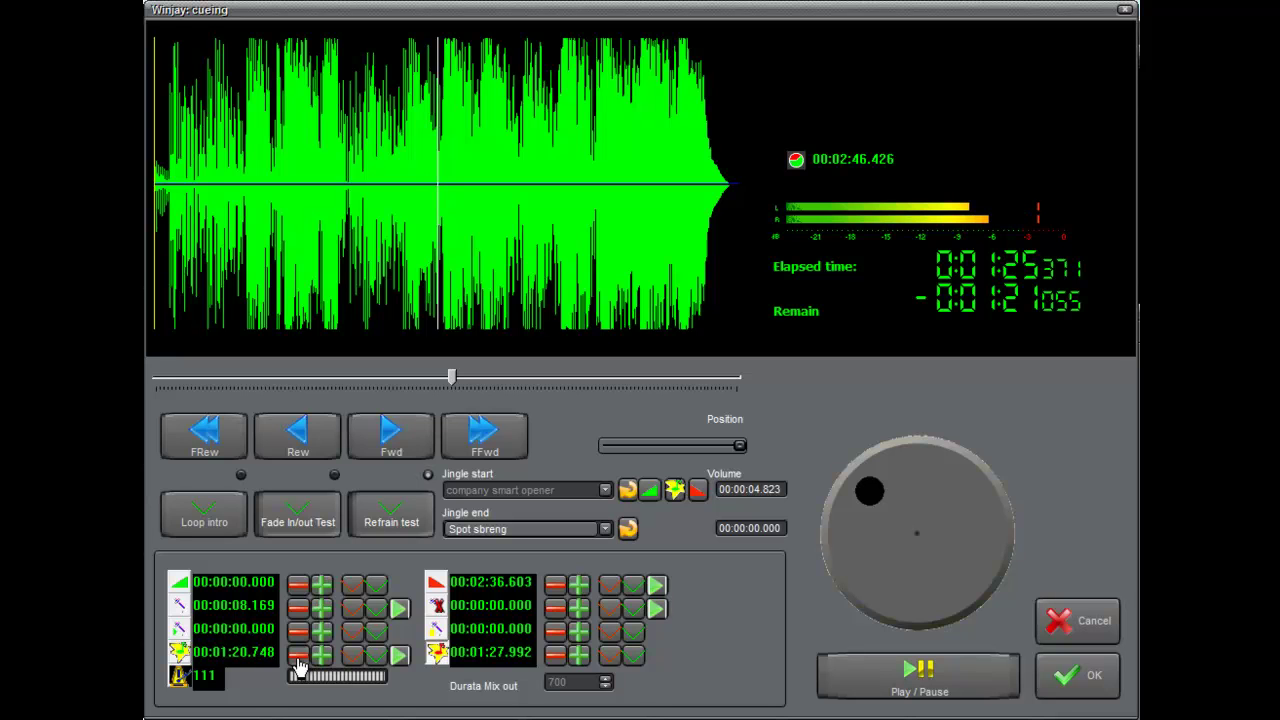
{"action": "left_click", "coordinate": [674, 489]}
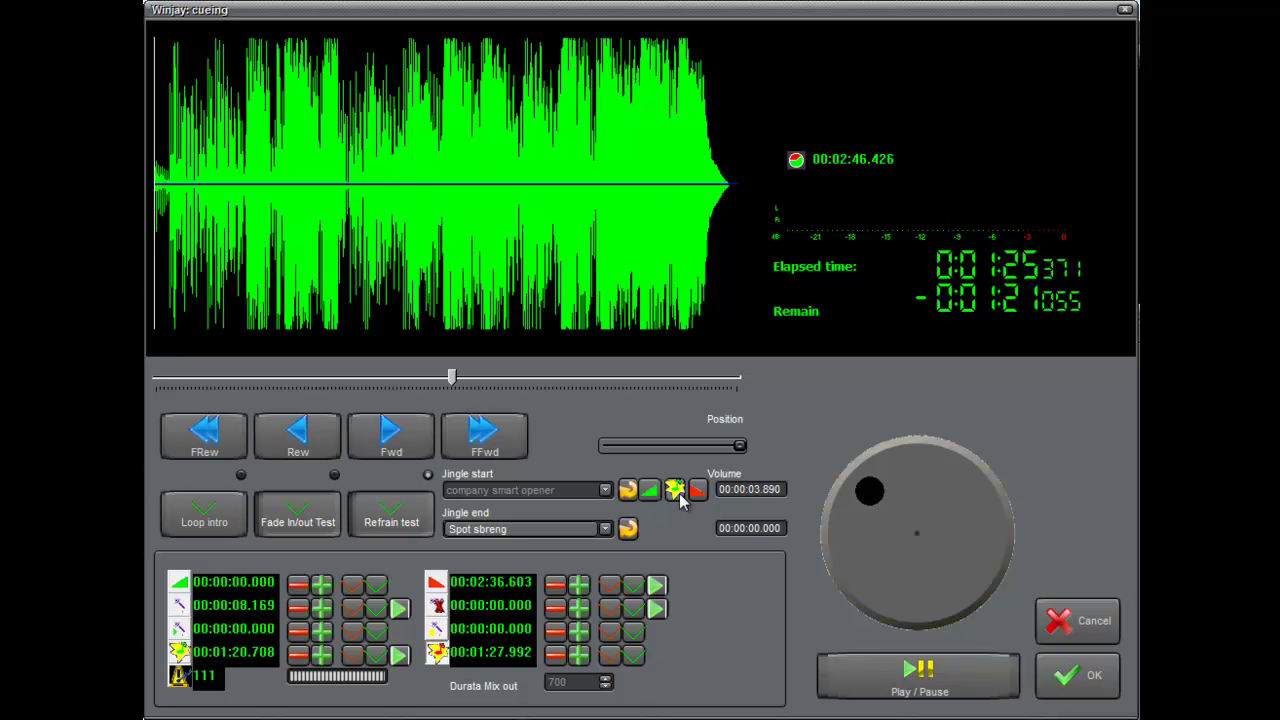
Audition the refrain's exit into the end jingle and move the refrain end marker to 00:01:27.922
{"action": "left_click", "coordinate": [676, 490]}
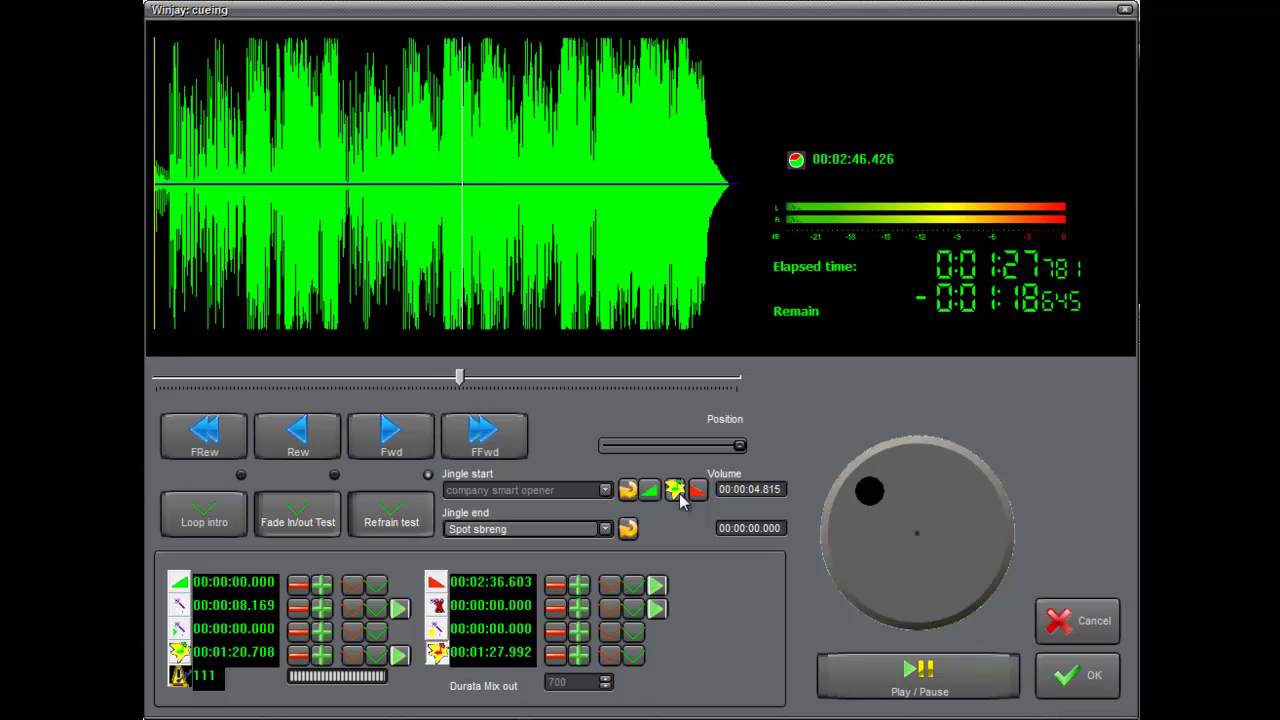
{"action": "left_click", "coordinate": [678, 494]}
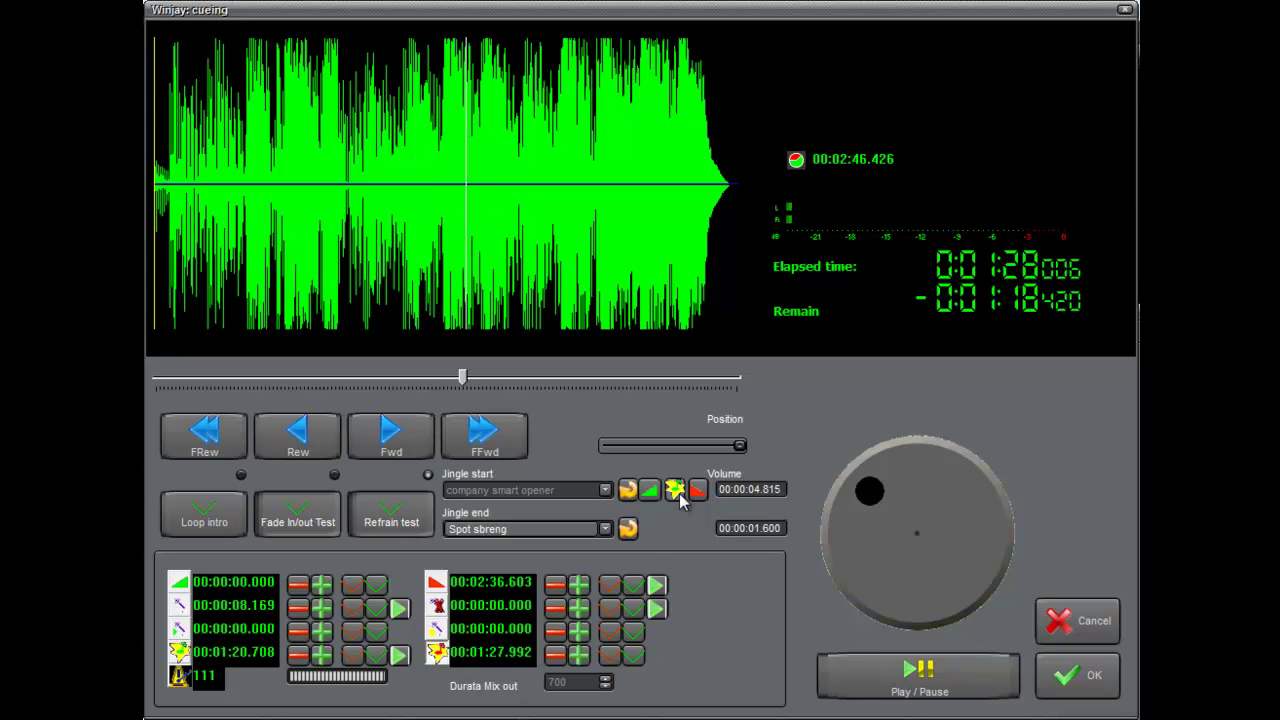
{"action": "left_click", "coordinate": [556, 656]}
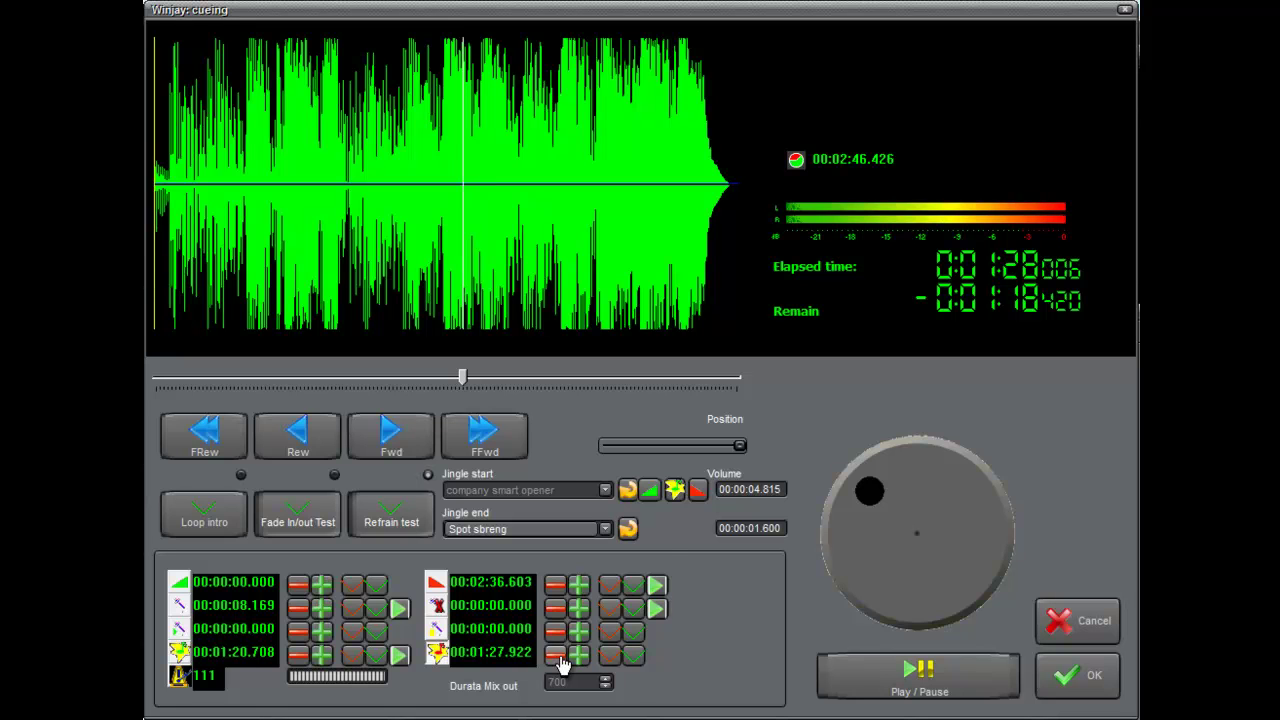
Audition the fade-out, refrain and intro jingle mixes again to check the cue points
{"action": "left_click", "coordinate": [697, 490]}
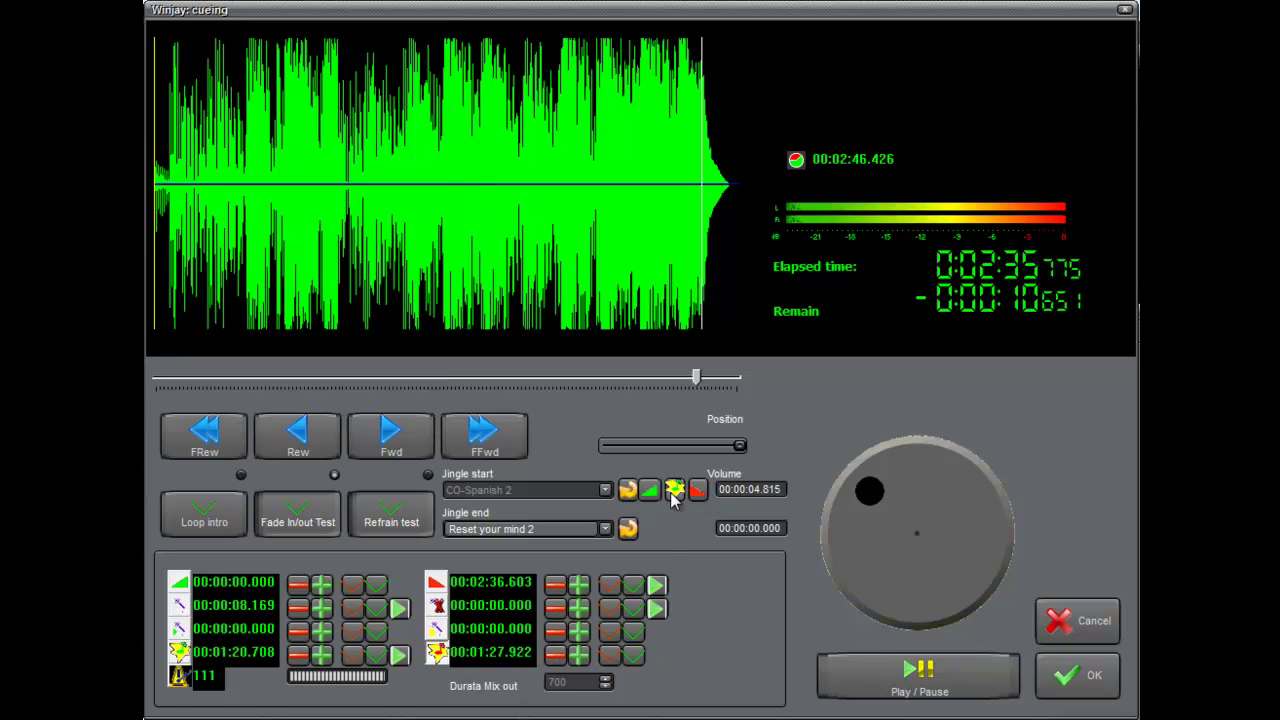
{"action": "left_click", "coordinate": [674, 490]}
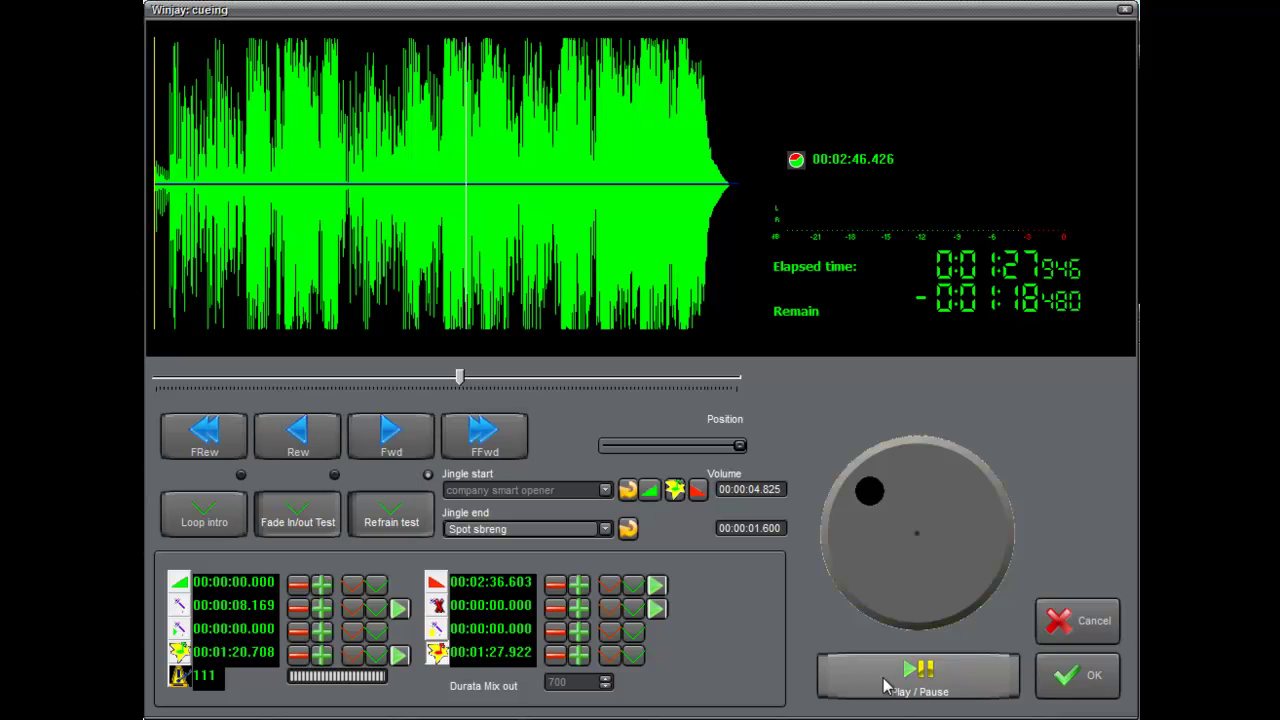
{"action": "left_click", "coordinate": [648, 490]}
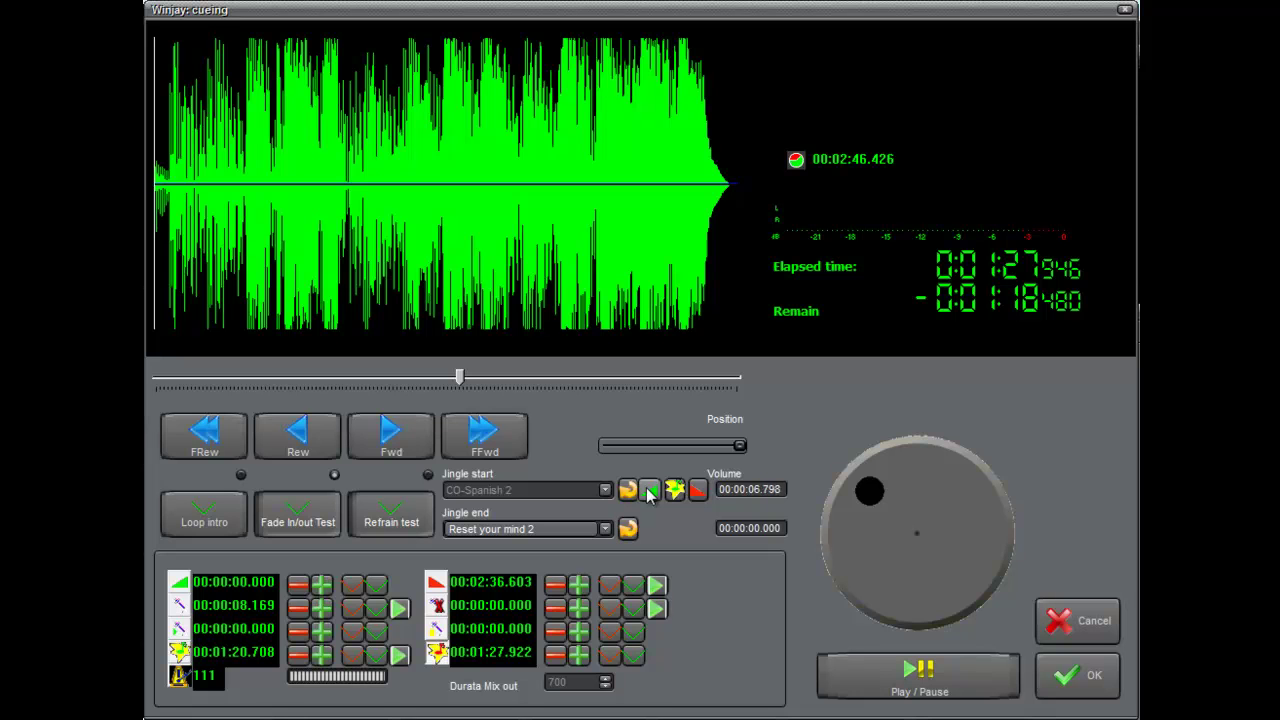
{"action": "left_click", "coordinate": [648, 490]}
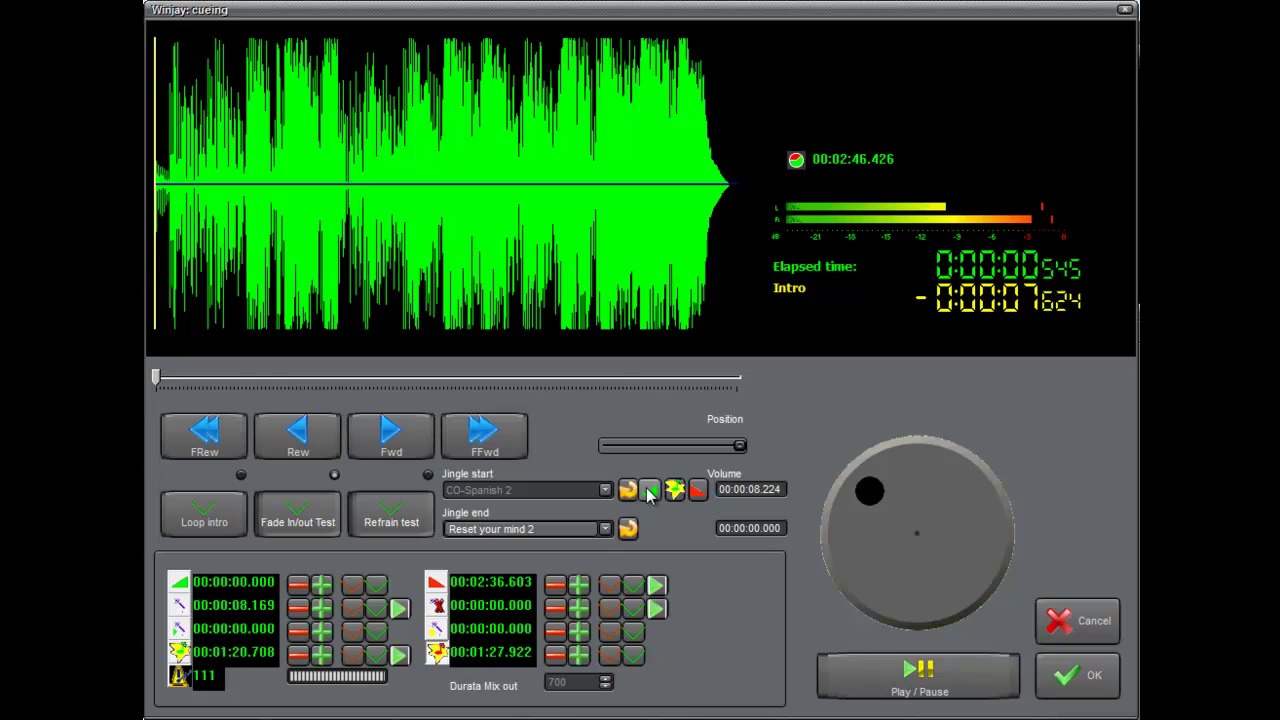
{"action": "left_click", "coordinate": [700, 491]}
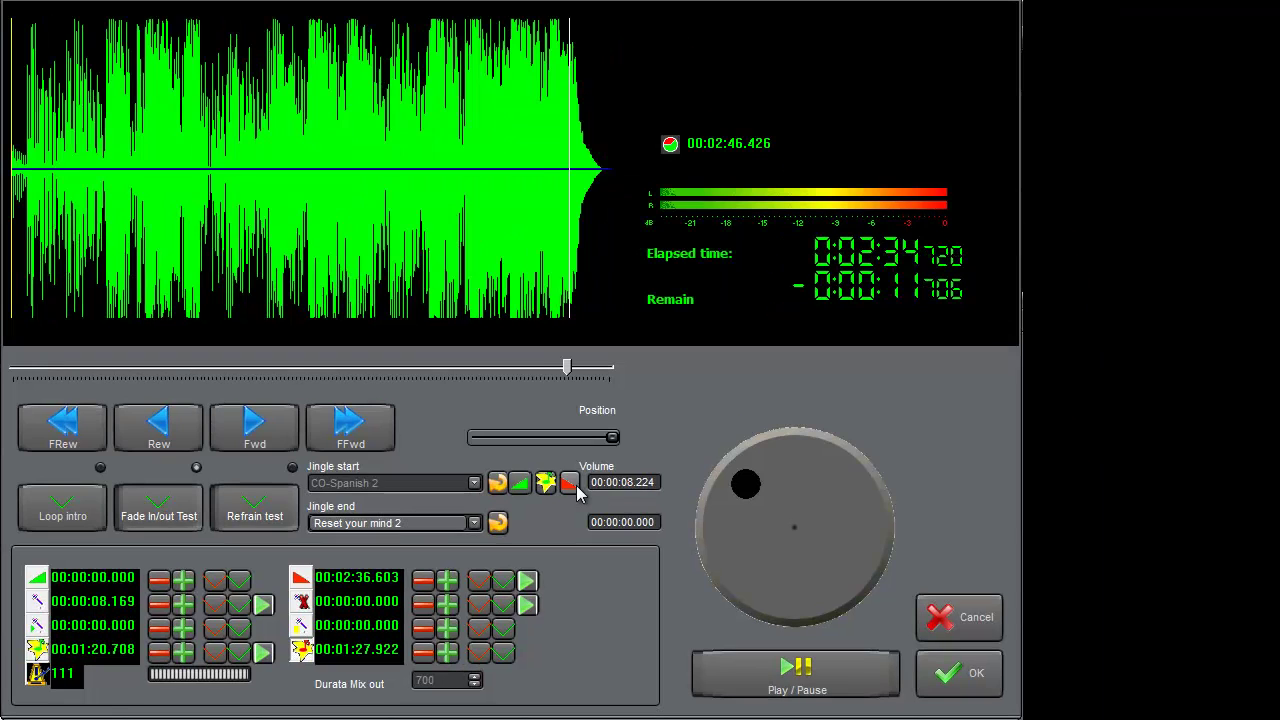